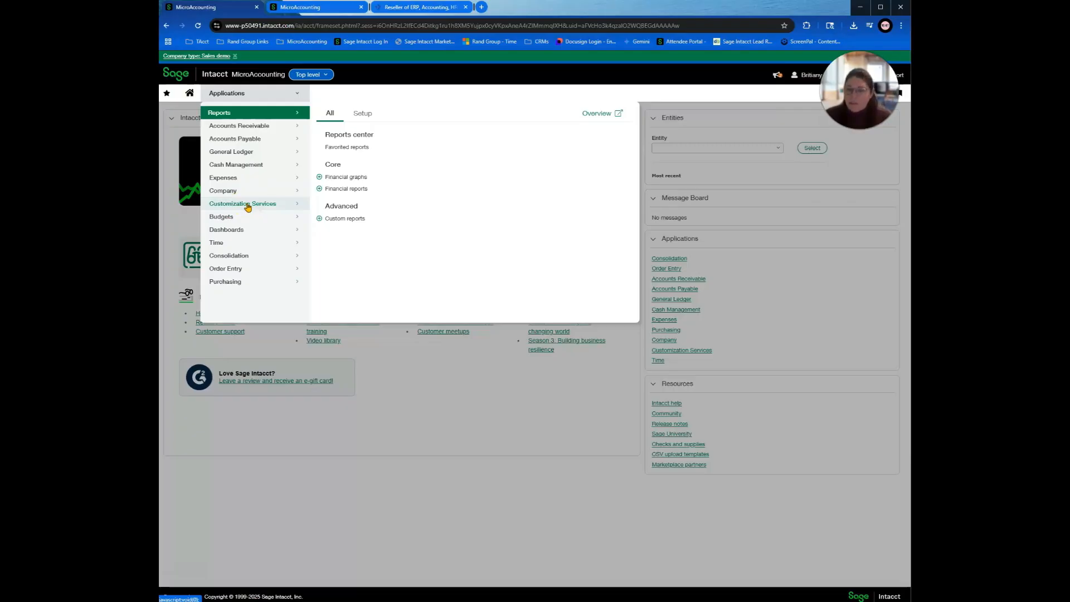
Open the custom fields list in Customization Services and review the ID and object of the existing EXPIRATION_DATE field.
{"action": "left_click", "coordinate": [264, 205]}
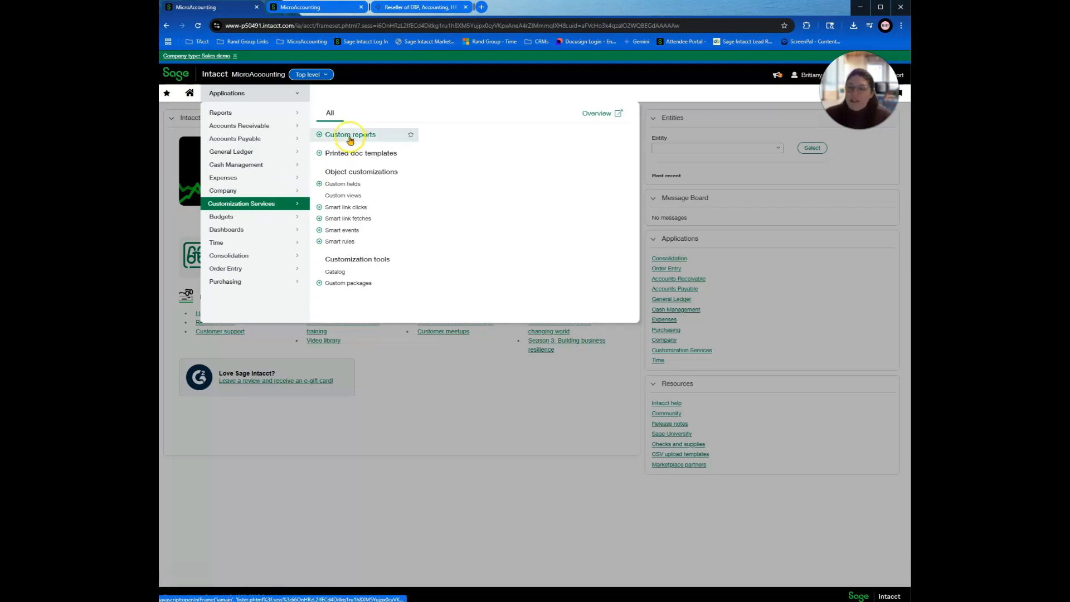
{"action": "left_click_drag", "start_coordinate": [326, 172], "coordinate": [406, 173]}
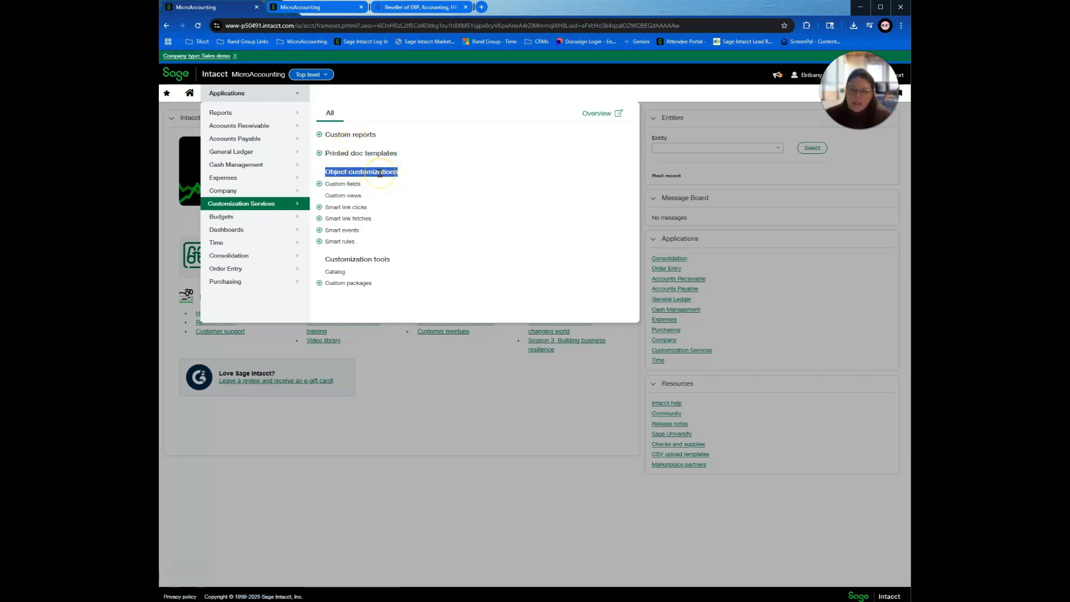
{"action": "left_click", "coordinate": [352, 185]}
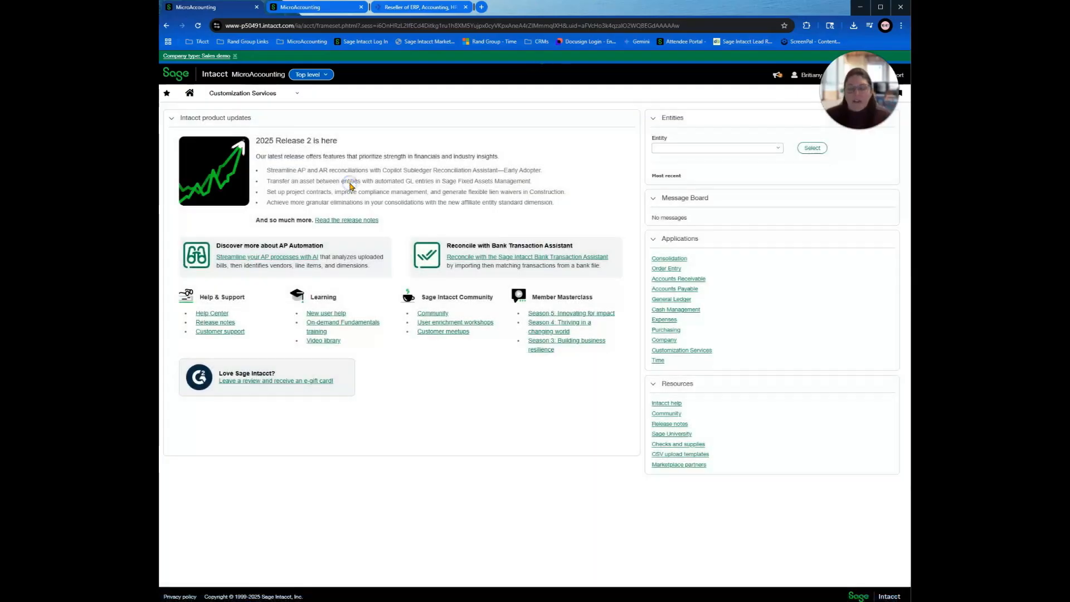
{"action": "left_click", "coordinate": [365, 177]}
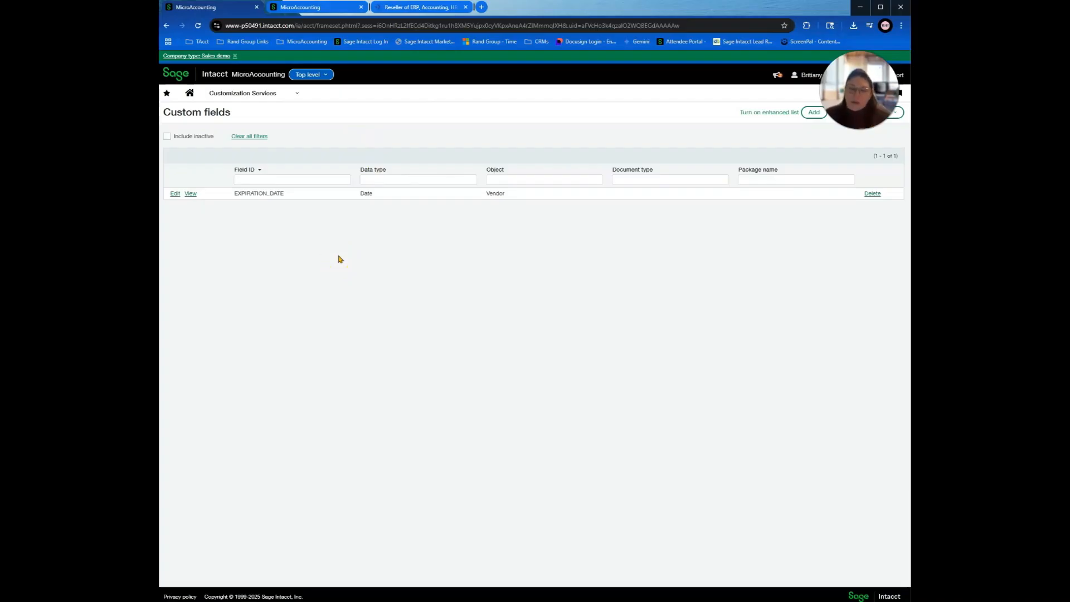
{"action": "left_click", "coordinate": [330, 263]}
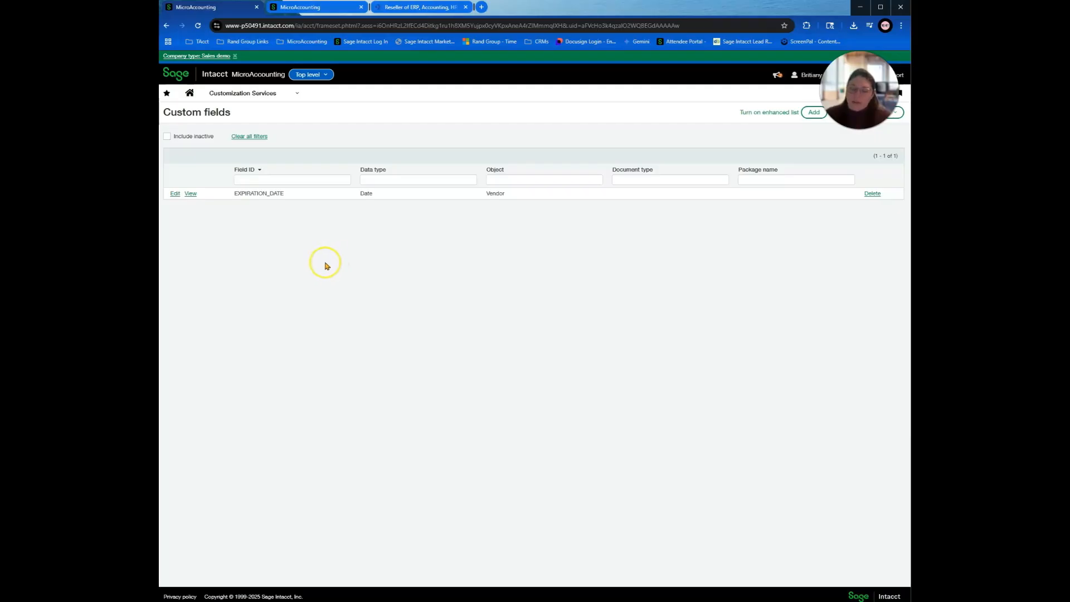
{"action": "left_click_drag", "start_coordinate": [234, 194], "coordinate": [284, 193]}
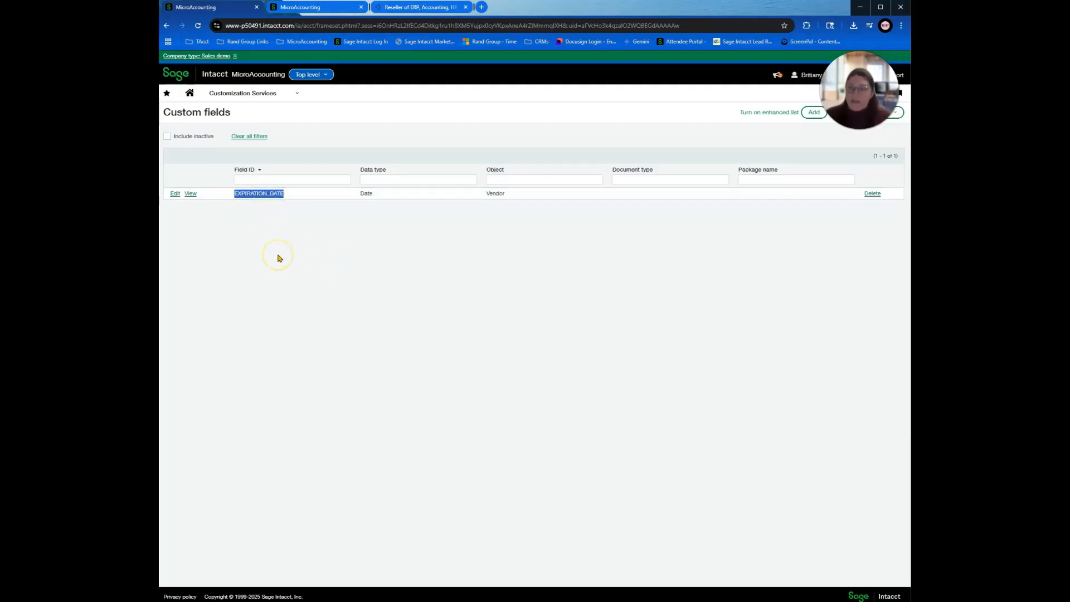
{"action": "left_click_drag", "start_coordinate": [486, 194], "coordinate": [508, 196]}
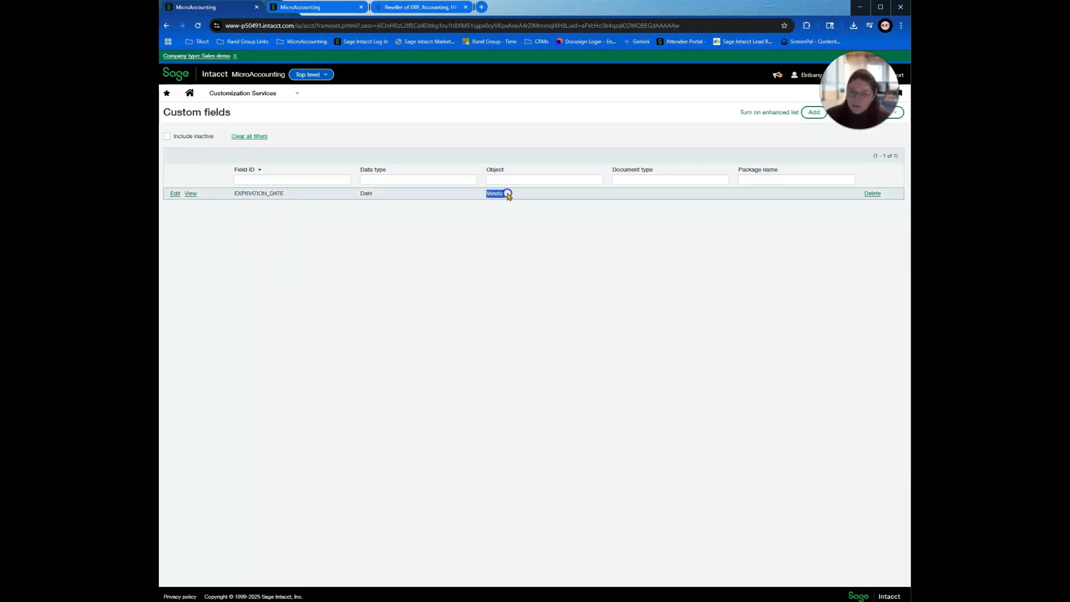
{"action": "left_click_drag", "start_coordinate": [234, 198], "coordinate": [285, 202]}
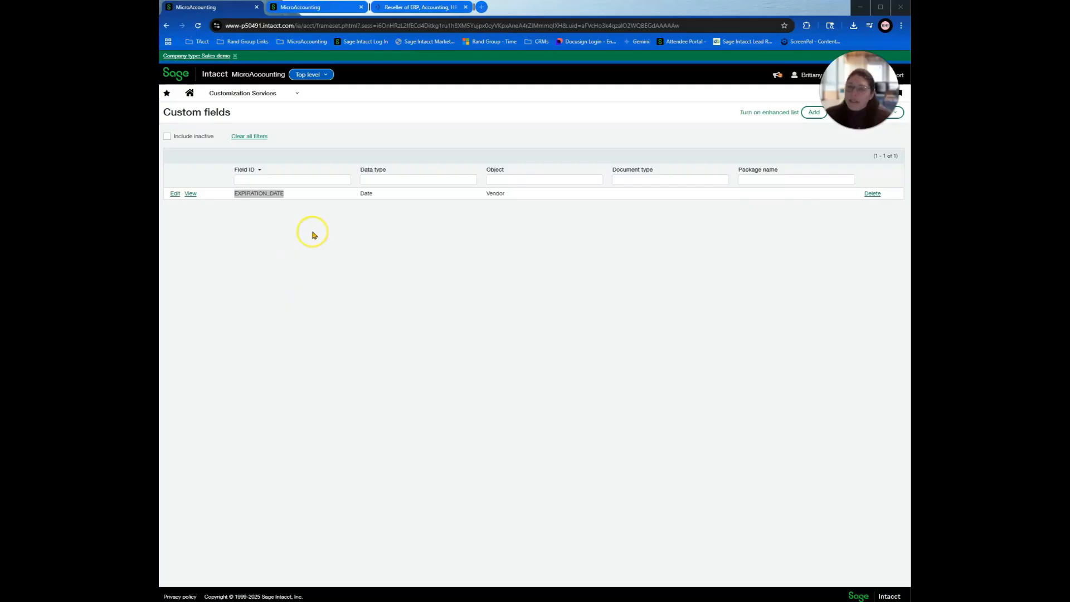
Start creating a new custom field from the object customizations in Customization Services.
{"action": "left_click", "coordinate": [810, 114]}
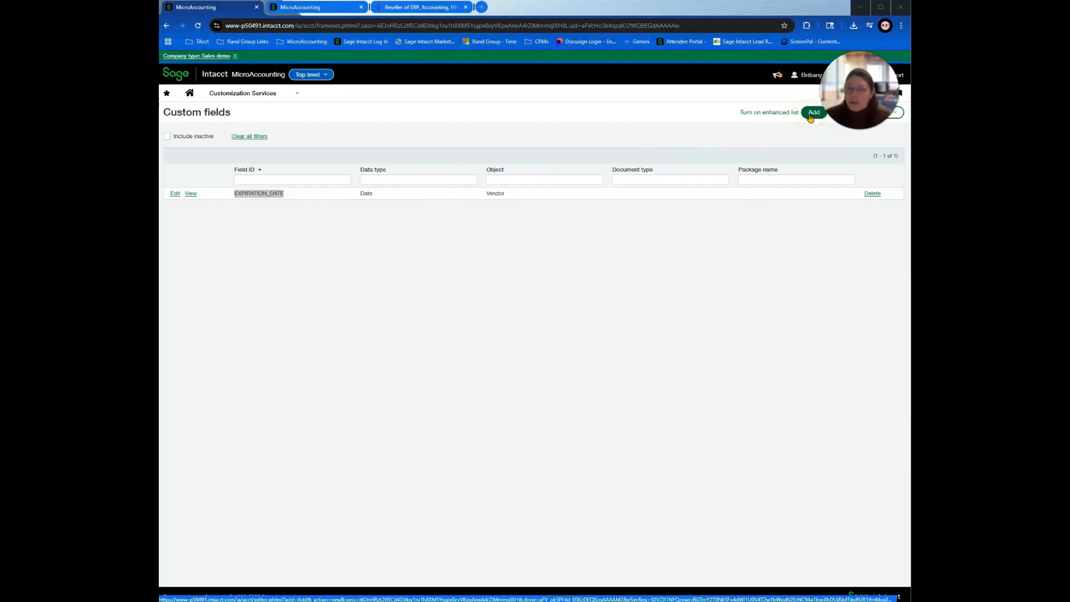
{"action": "left_click", "coordinate": [256, 96]}
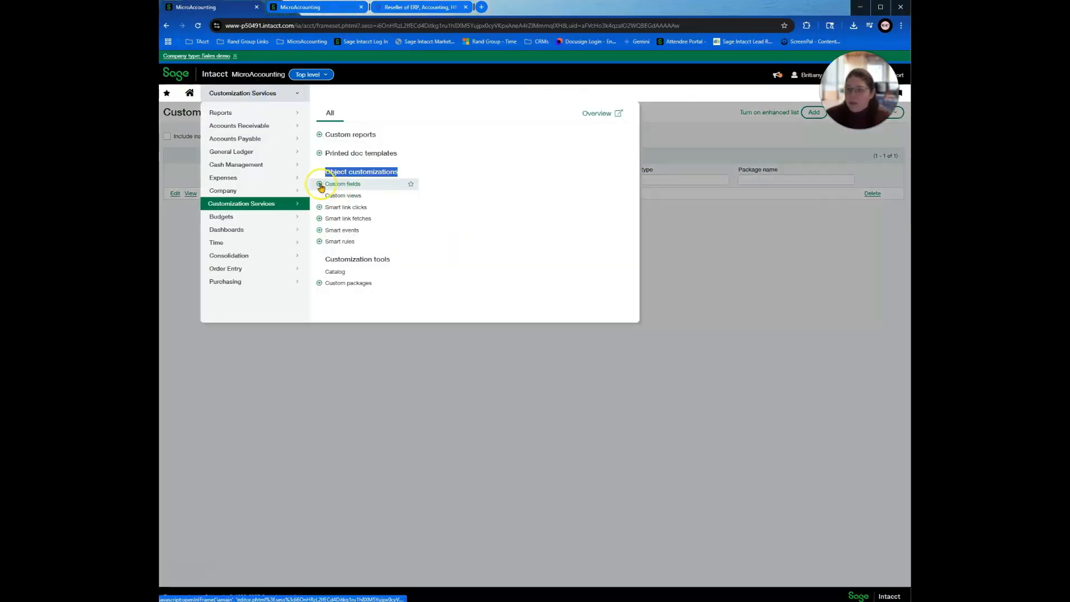
{"action": "left_click", "coordinate": [321, 185]}
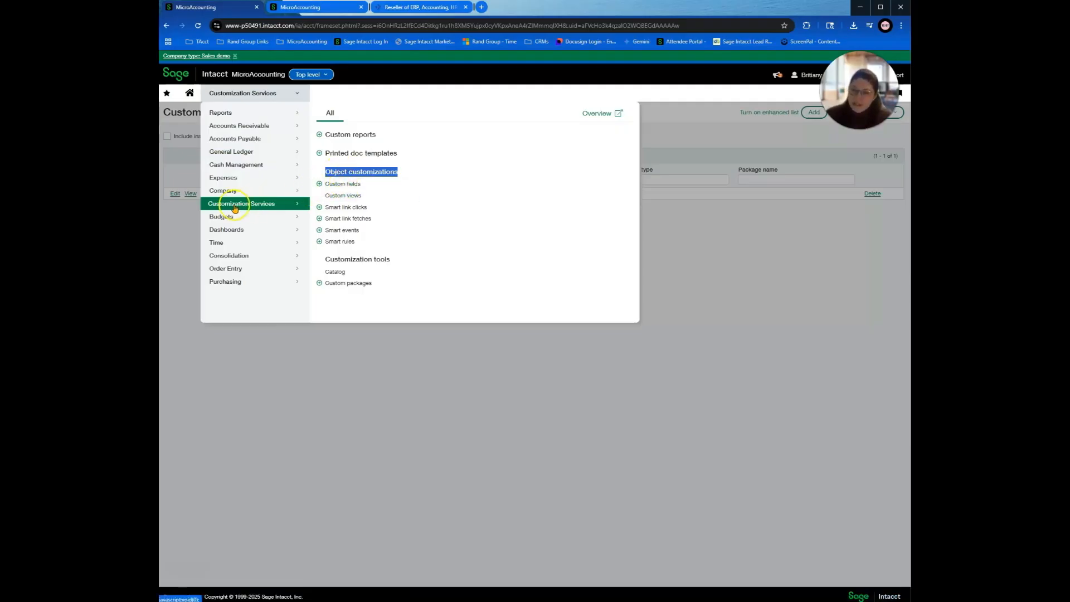
{"action": "left_click", "coordinate": [319, 186]}
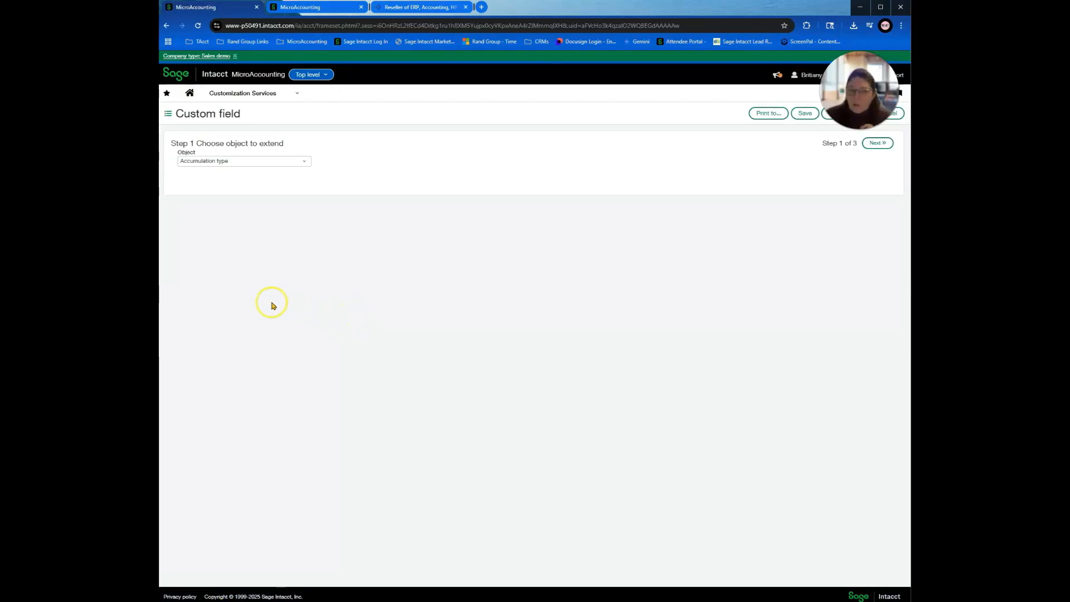
Choose Vendor as the object to extend with the custom field and continue to the data type step.
{"action": "left_click", "coordinate": [307, 160]}
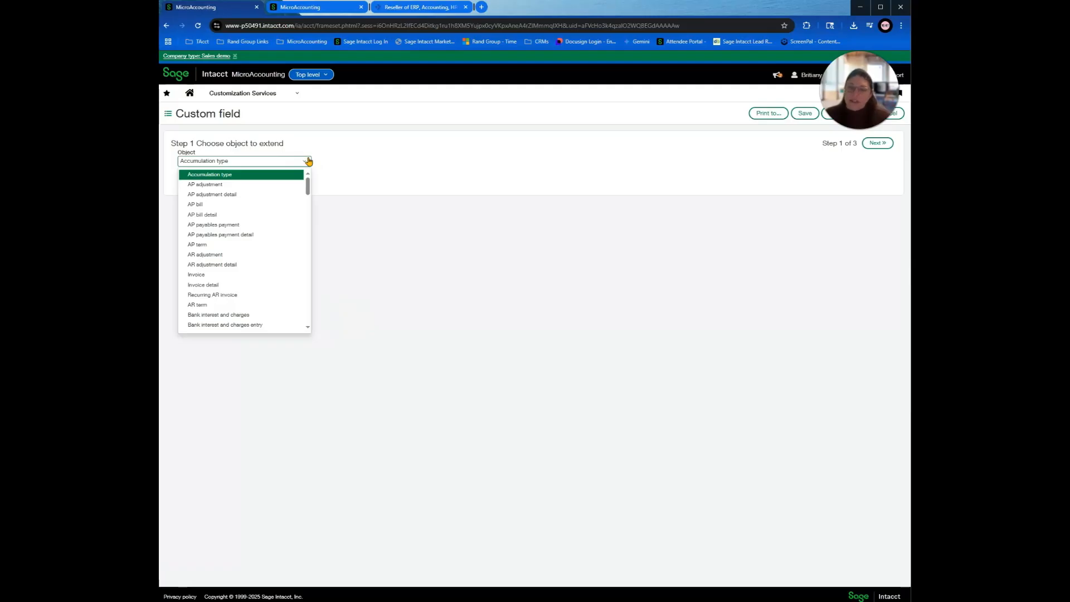
{"action": "scroll", "coordinate": [256, 255], "scroll_direction": "down", "scroll_amount": 5}
{"action": "scroll", "coordinate": [251, 251], "scroll_direction": "up", "scroll_amount": 2}
{"action": "scroll", "coordinate": [250, 250], "scroll_direction": "down", "scroll_amount": 4}
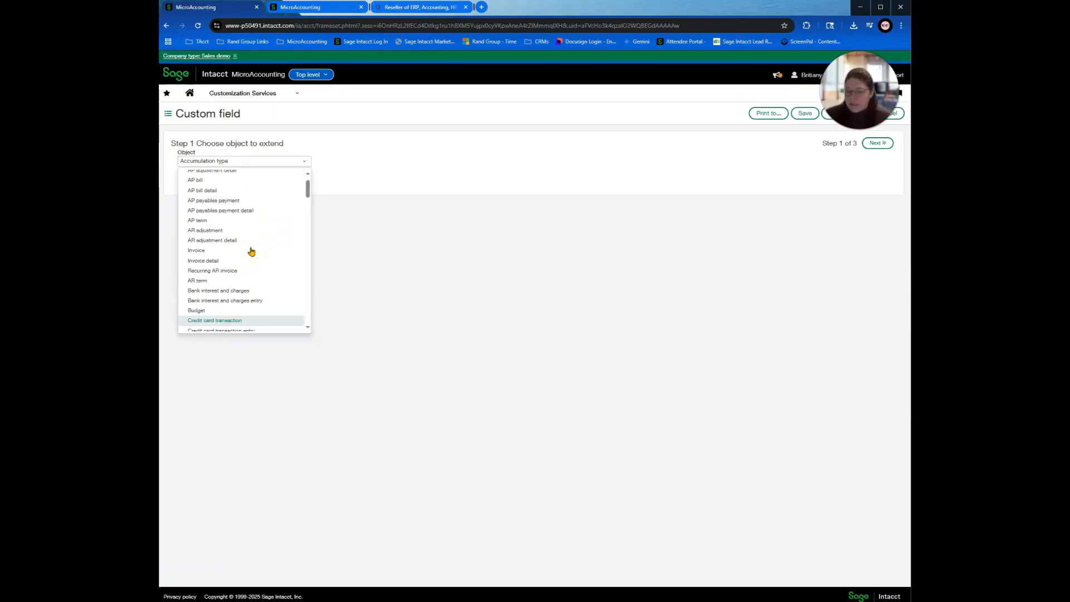
{"action": "scroll", "coordinate": [247, 246], "scroll_direction": "up", "scroll_amount": 8}
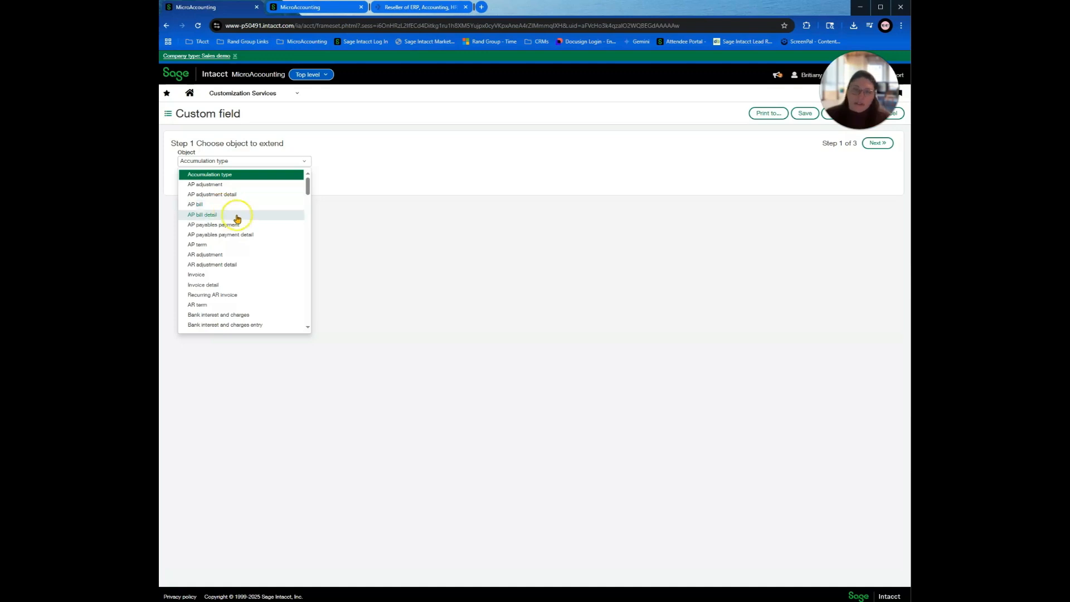
{"action": "scroll", "coordinate": [235, 249], "scroll_direction": "down", "scroll_amount": 10}
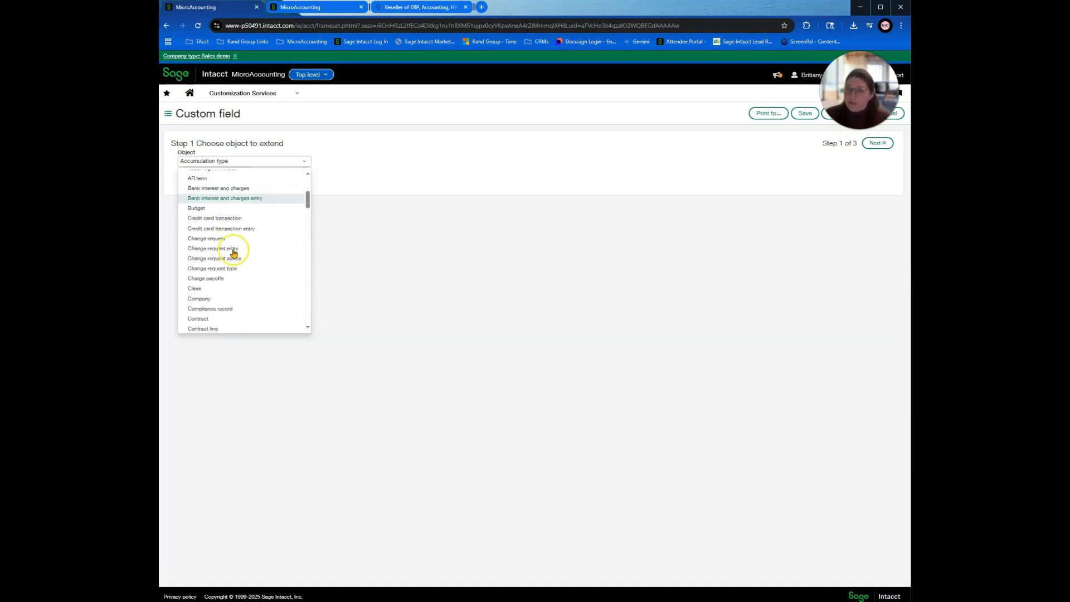
{"action": "scroll", "coordinate": [233, 253], "scroll_direction": "down", "scroll_amount": 3}
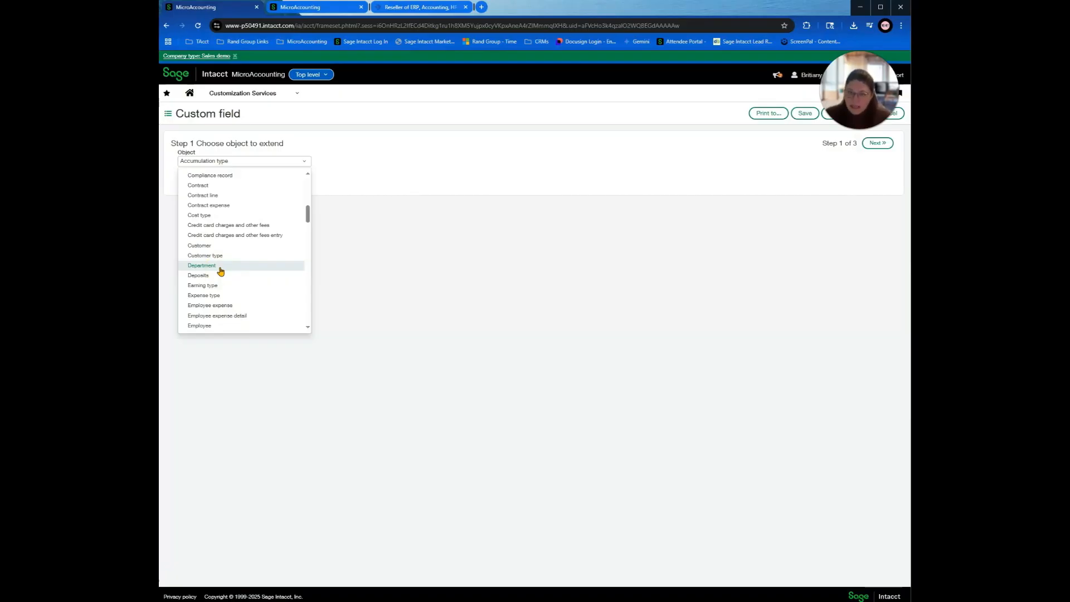
{"action": "scroll", "coordinate": [217, 267], "scroll_direction": "down", "scroll_amount": 15}
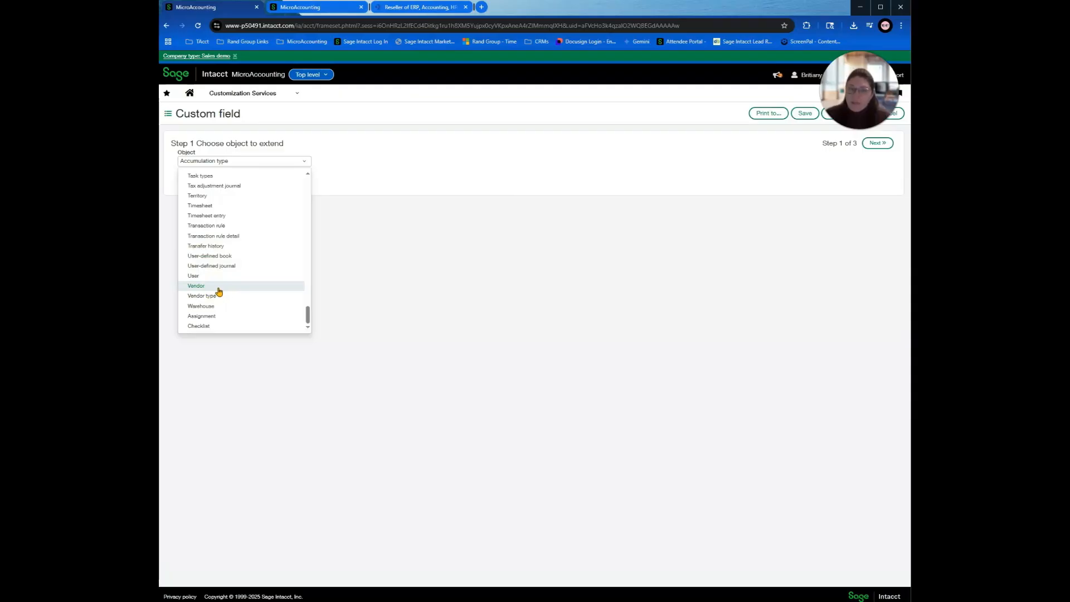
{"action": "left_click", "coordinate": [196, 285]}
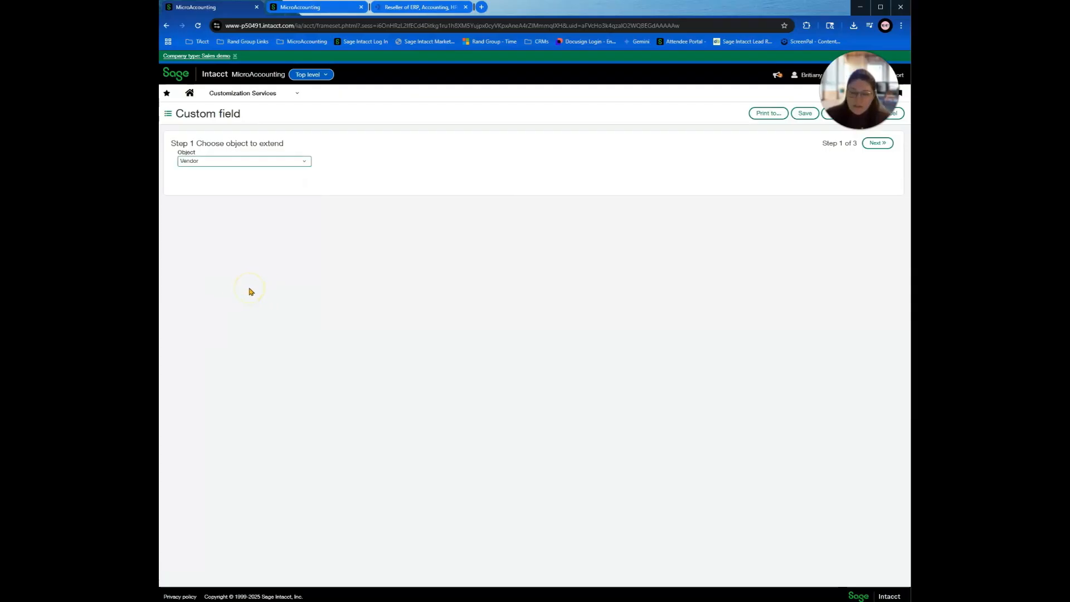
{"action": "left_click", "coordinate": [873, 143]}
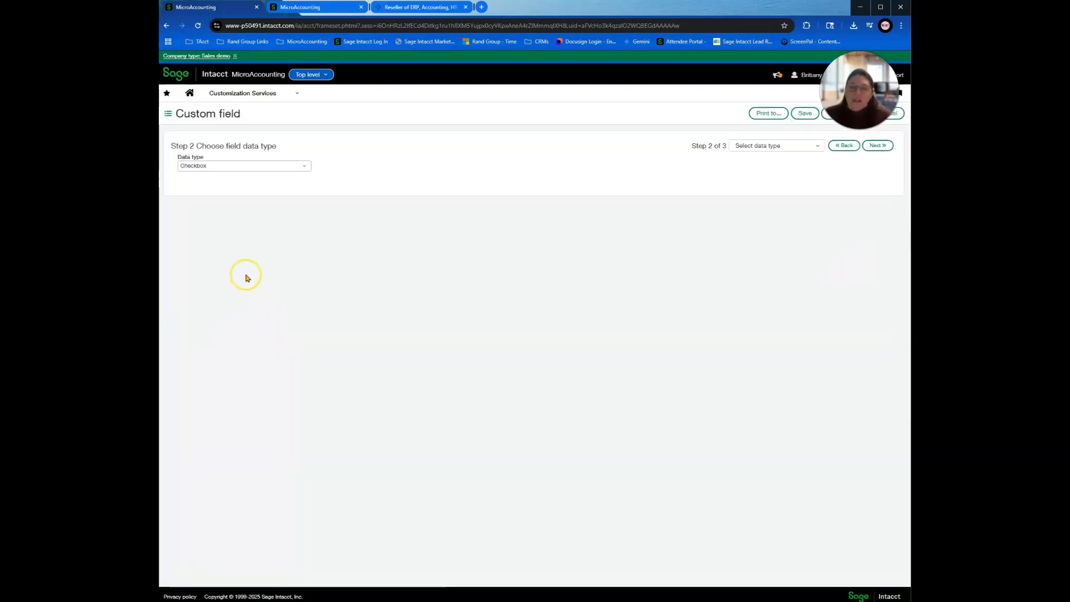
Set the custom field's data type to Text and continue to the field characteristics.
{"action": "left_click", "coordinate": [303, 166]}
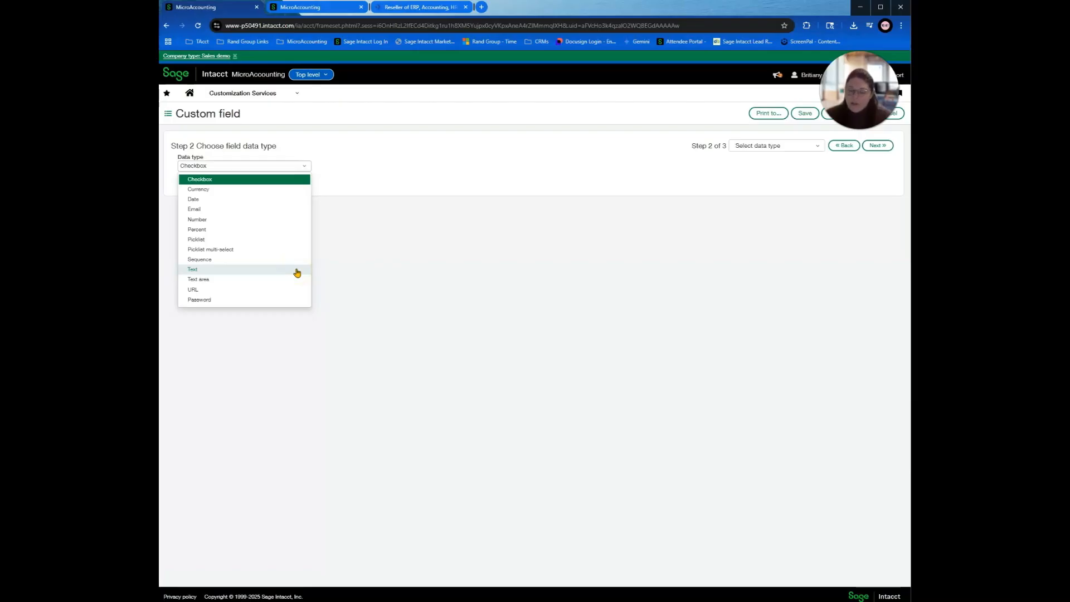
{"action": "left_click", "coordinate": [244, 184]}
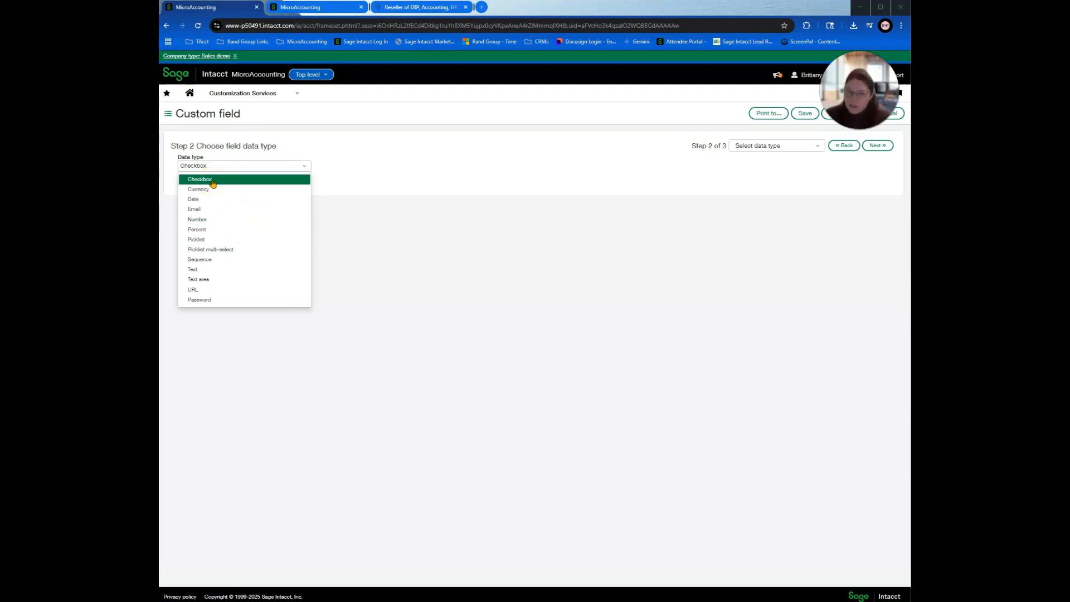
{"action": "left_click", "coordinate": [215, 202]}
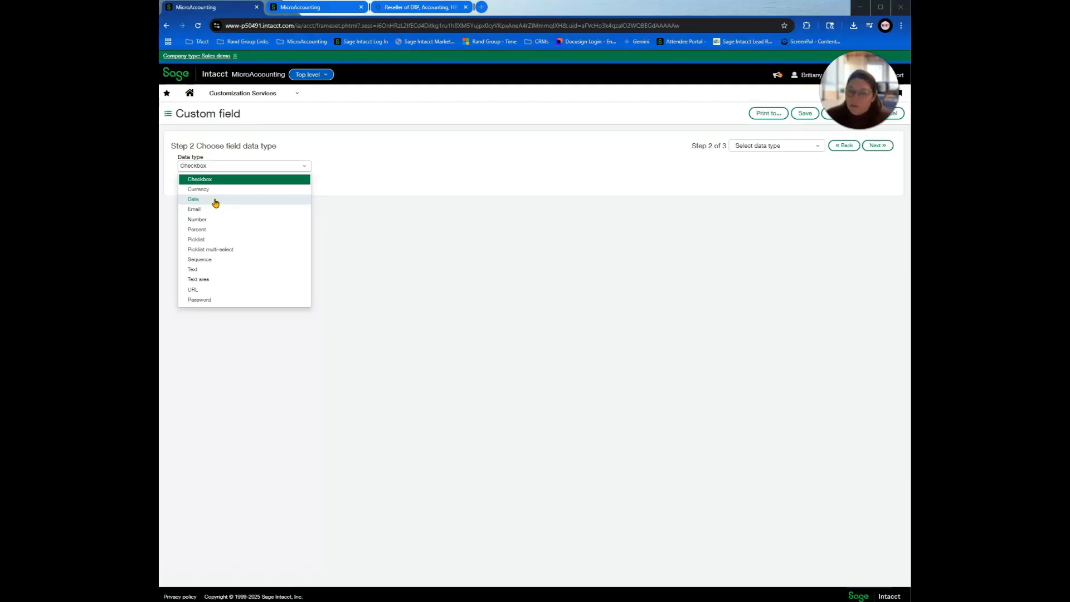
{"action": "left_click", "coordinate": [217, 202]}
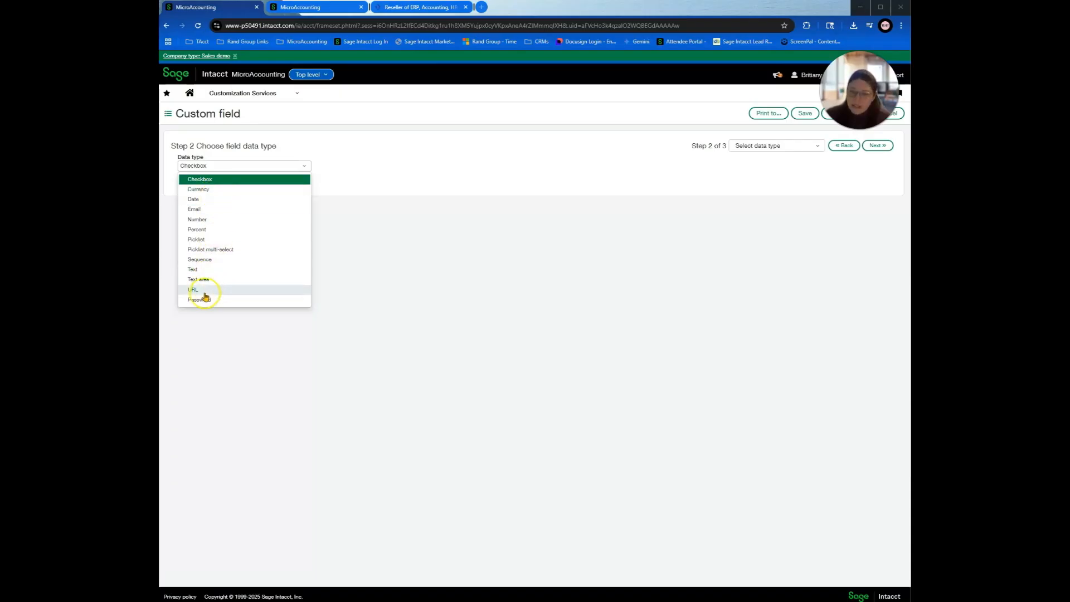
{"action": "left_click", "coordinate": [210, 270]}
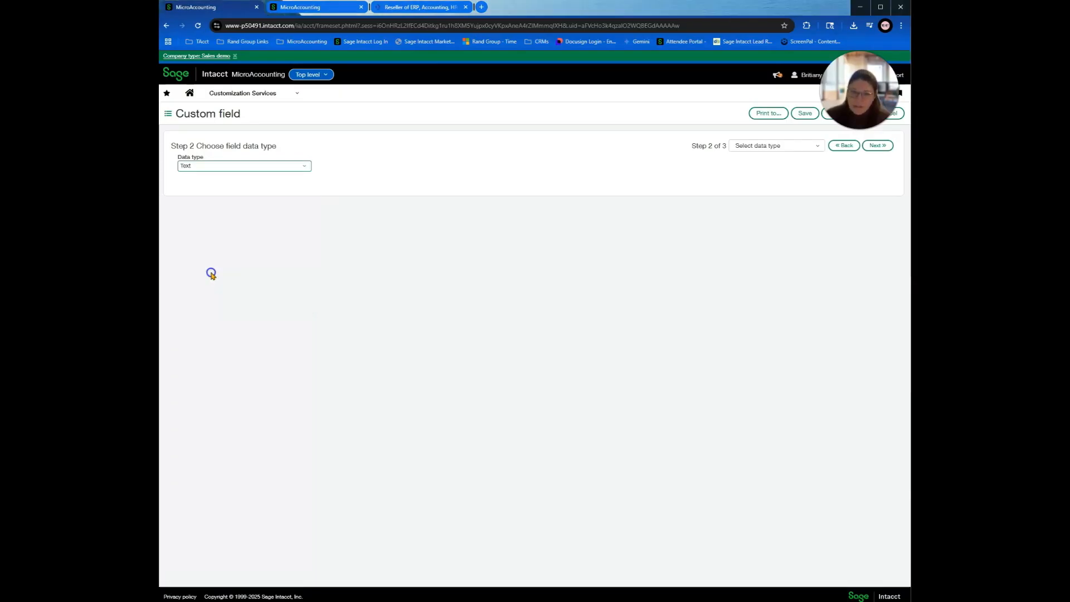
{"action": "left_click", "coordinate": [877, 145]}
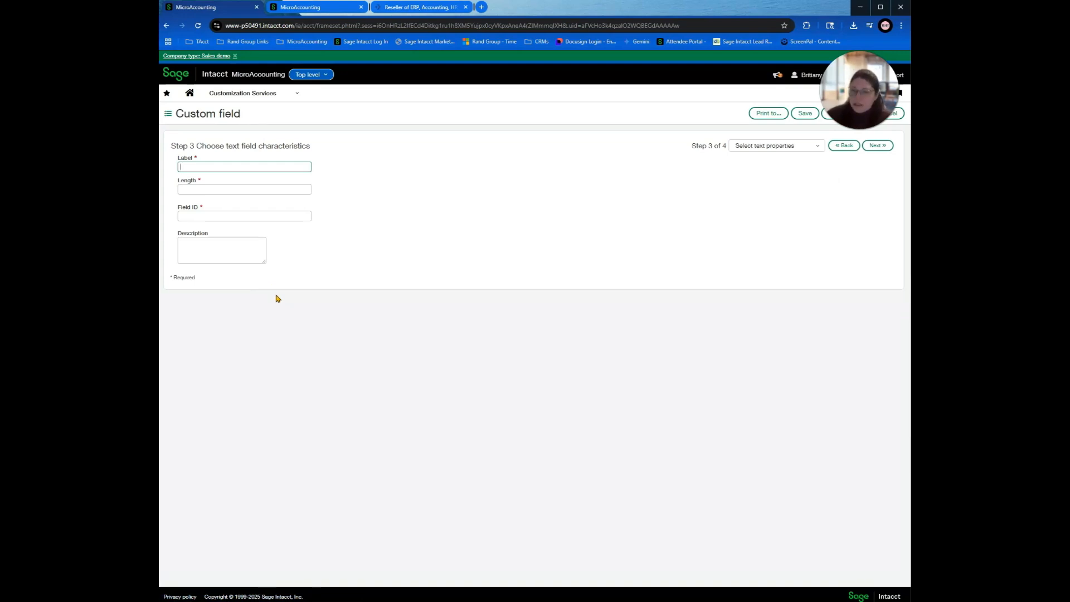
Define the text field with label Contract Expiration Date, length 99 and field ID CONTRACT_EXPIRATION_DATE, and continue to the deployment options.
{"action": "left_click", "coordinate": [208, 190]}
{"action": "type", "text": "99"}
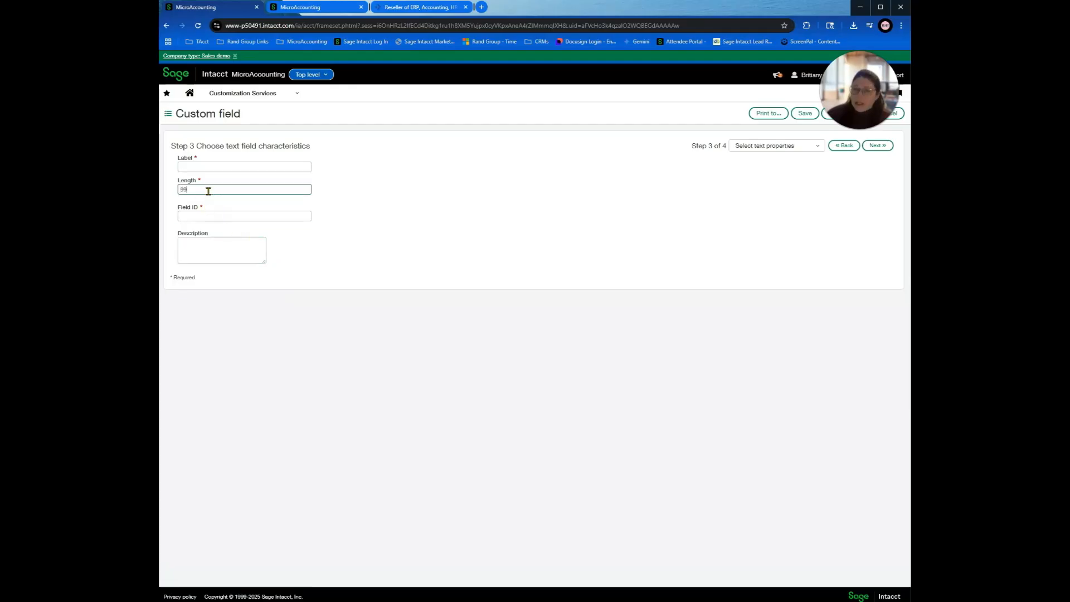
{"action": "left_click_drag", "start_coordinate": [178, 207], "coordinate": [195, 210]}
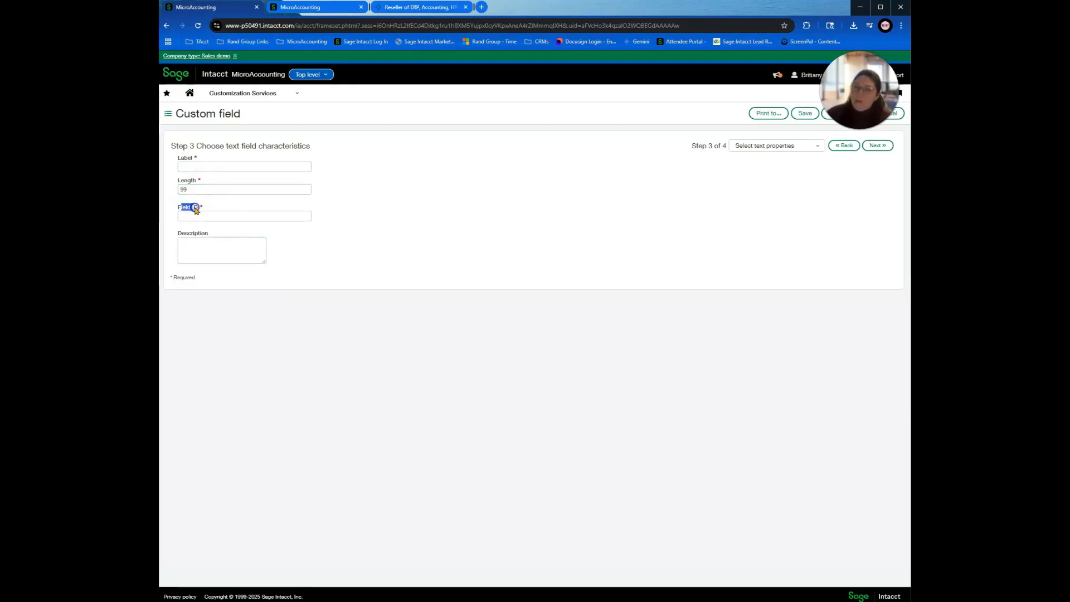
{"action": "left_click", "coordinate": [211, 168]}
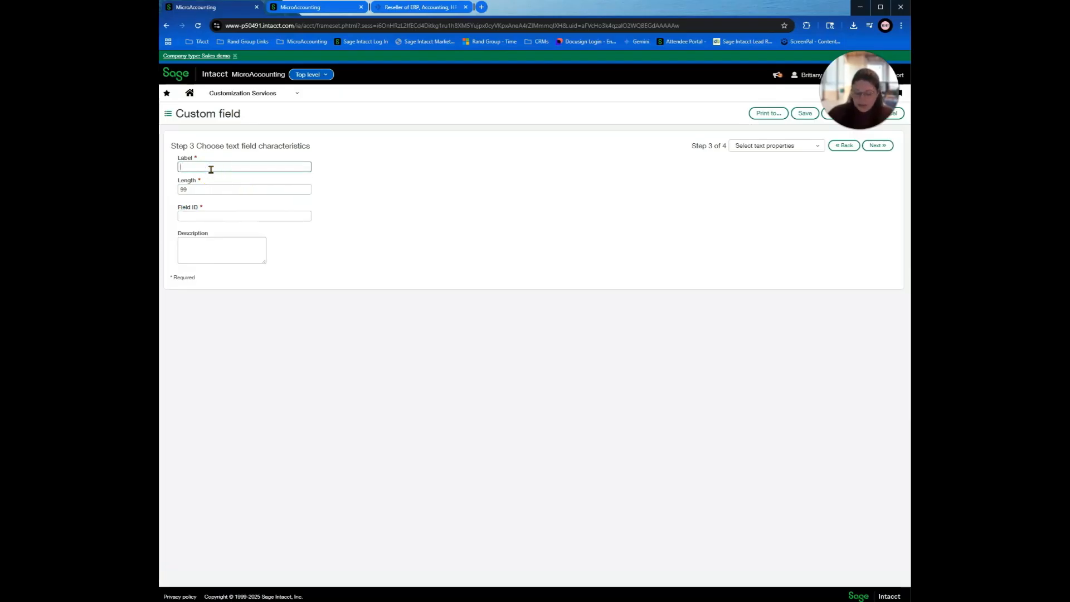
{"action": "type", "text": "tract Expiration Date"}
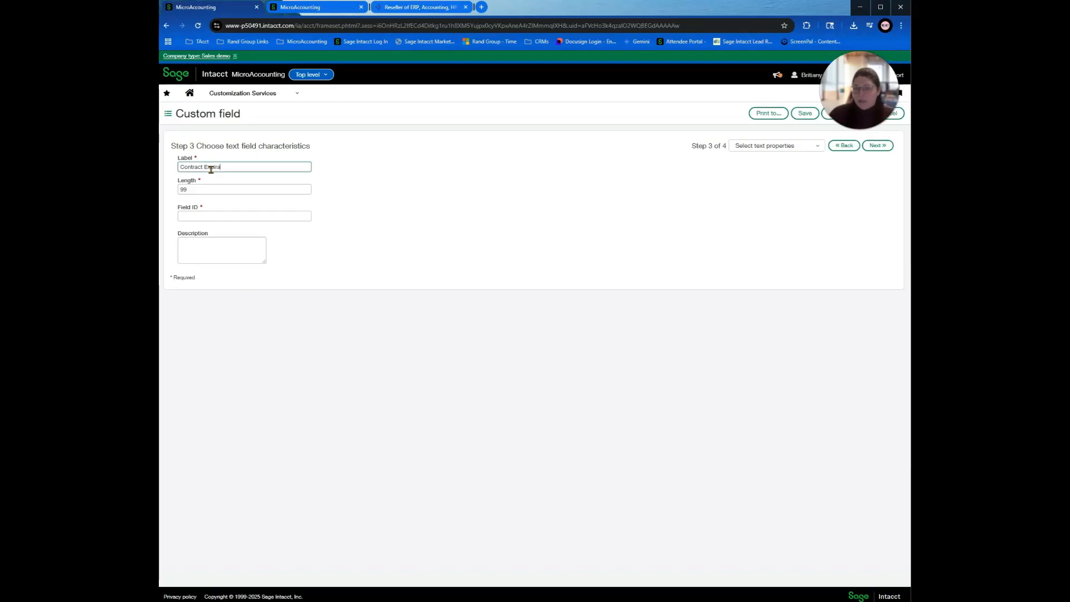
{"action": "left_click", "coordinate": [227, 216]}
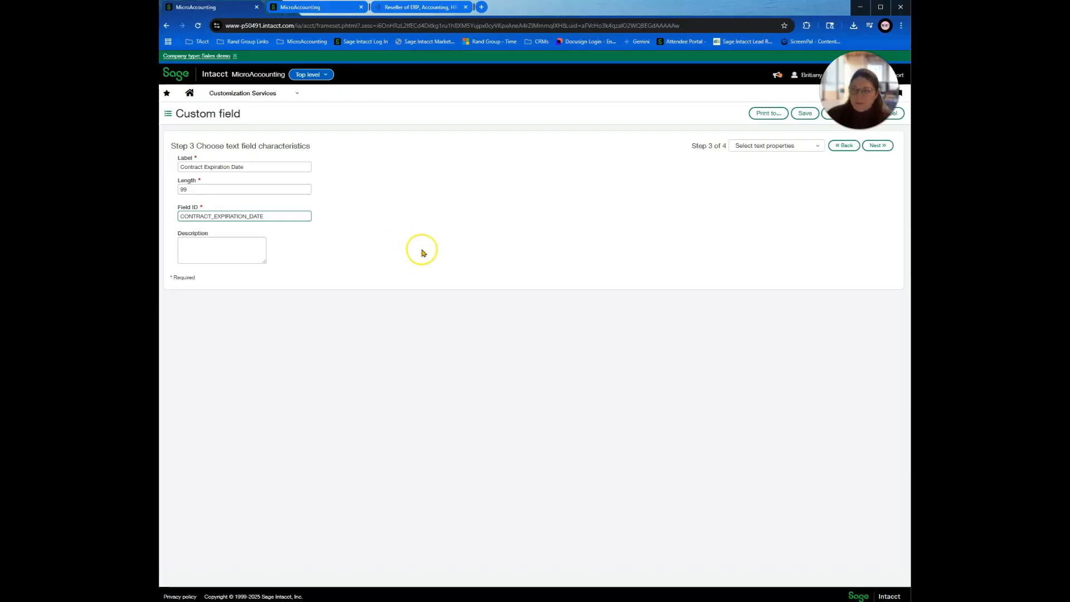
{"action": "left_click", "coordinate": [226, 260]}
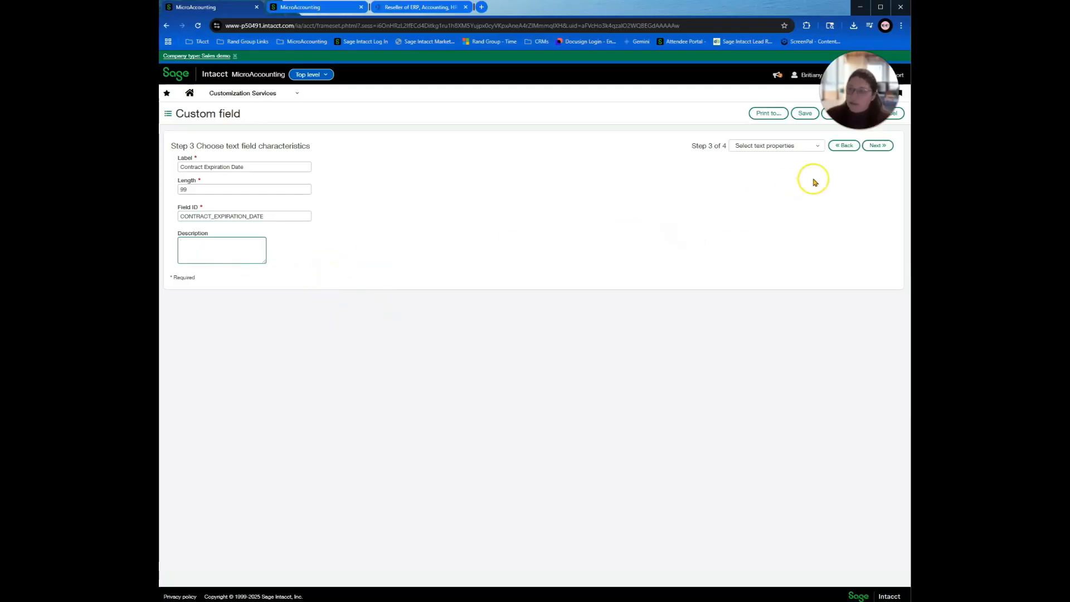
{"action": "left_click", "coordinate": [876, 145]}
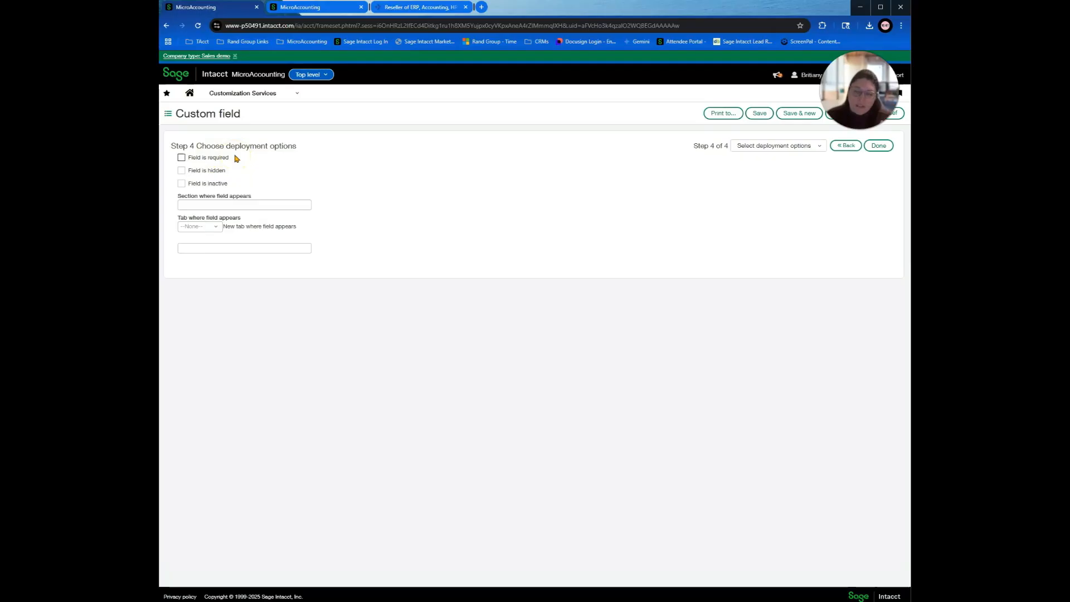
{"action": "left_click_drag", "start_coordinate": [195, 171], "coordinate": [234, 174]}
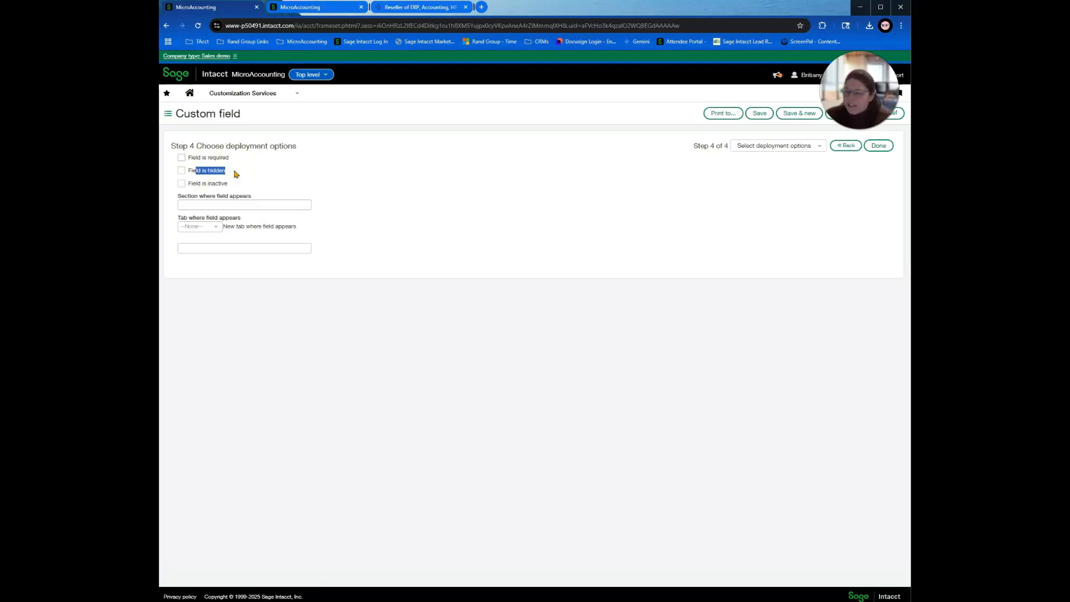
{"action": "left_click_drag", "start_coordinate": [195, 184], "coordinate": [232, 187]}
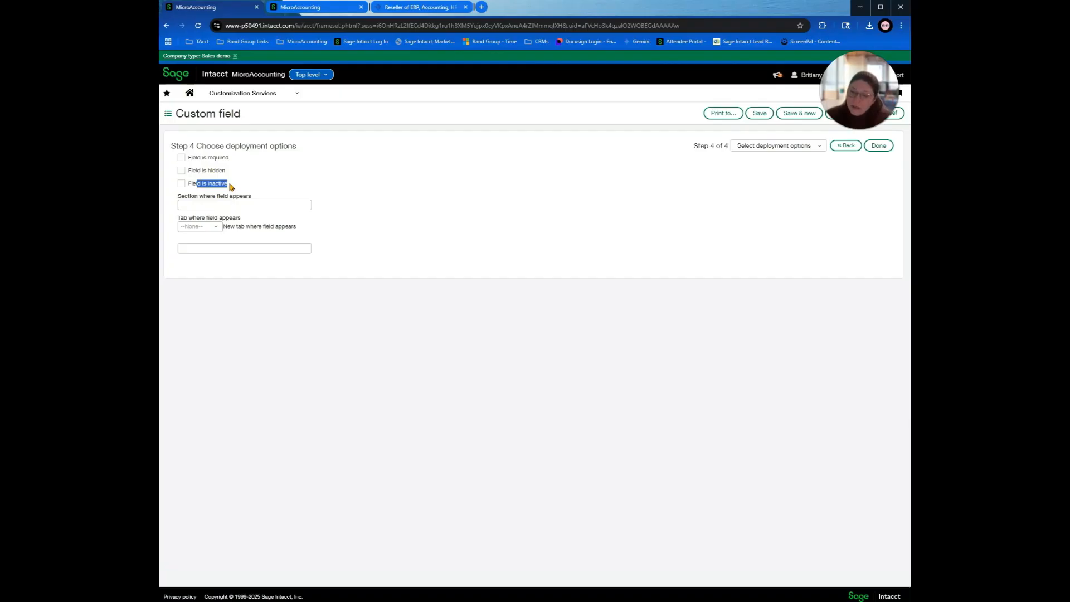
{"action": "left_click", "coordinate": [223, 183]}
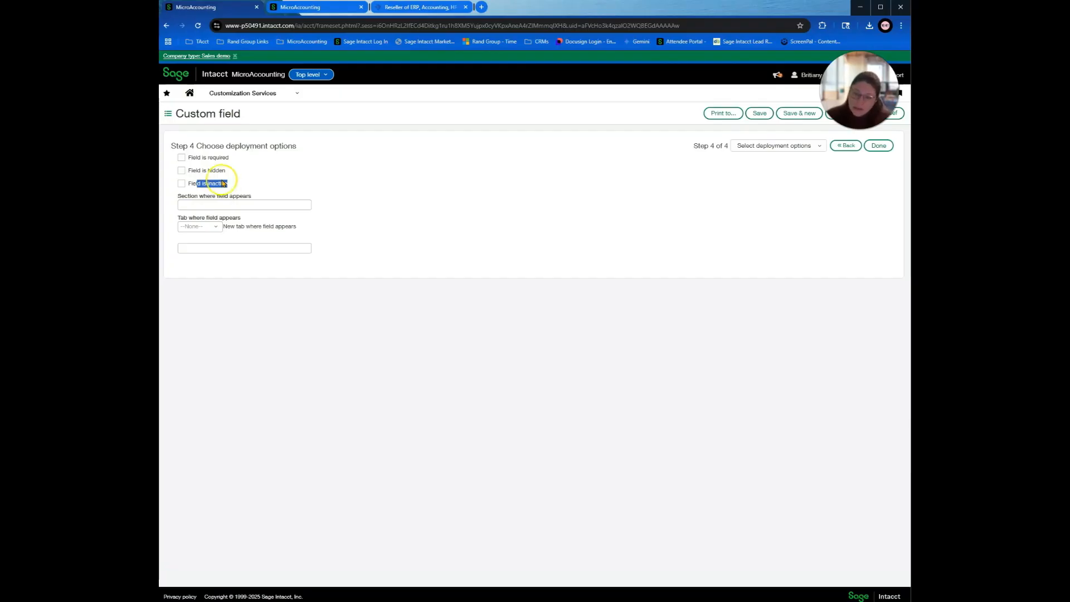
{"action": "left_click", "coordinate": [248, 204]}
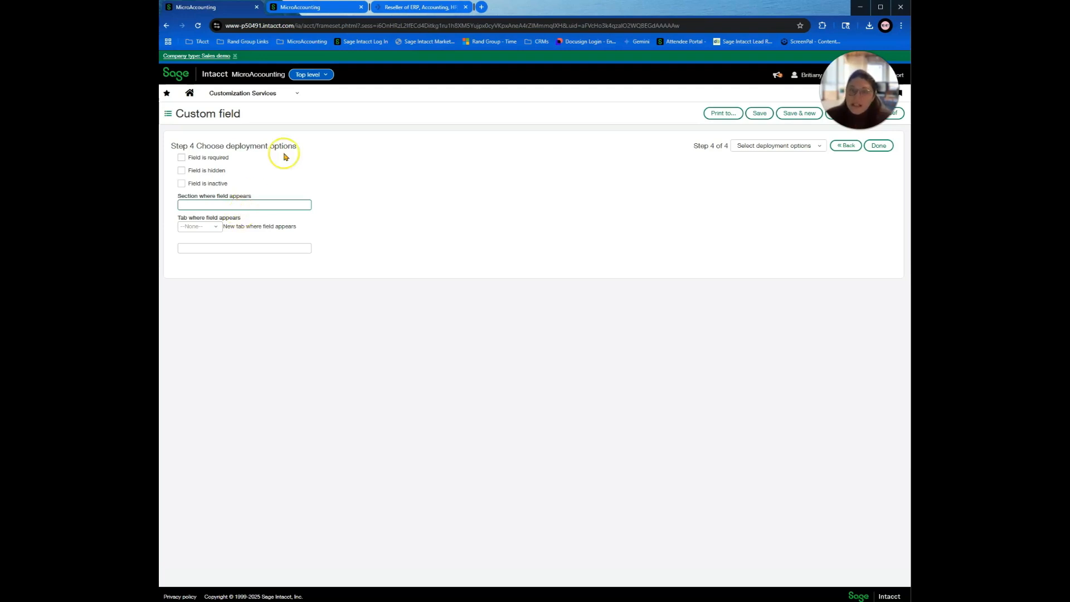
Open the Aberdeen Group vendor record and examine its tabs and sections for a place to put the custom field.
{"action": "left_click", "coordinate": [309, 9]}
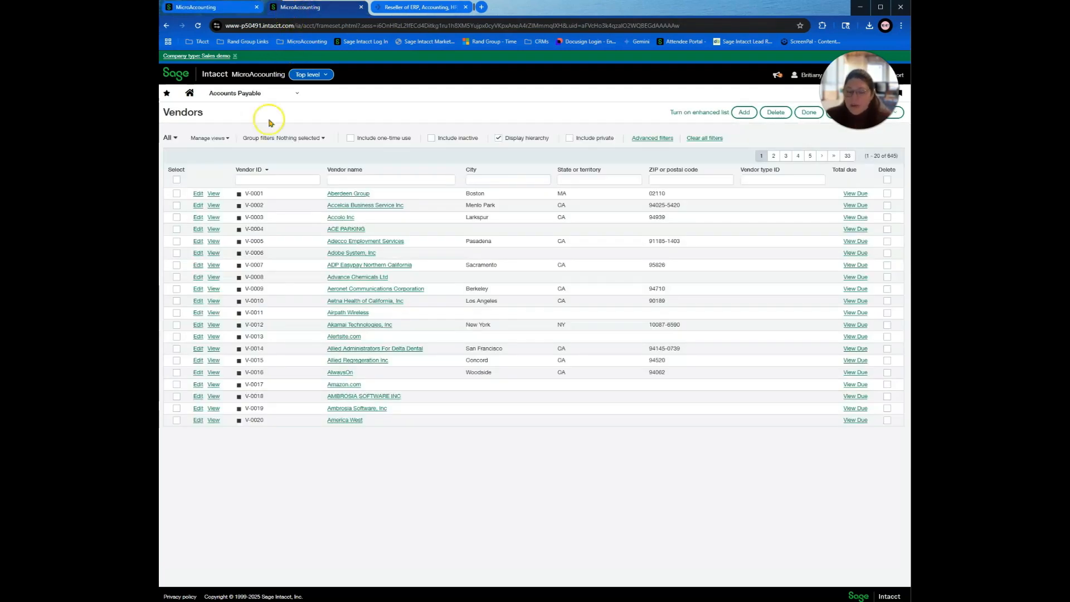
{"action": "left_click", "coordinate": [213, 194]}
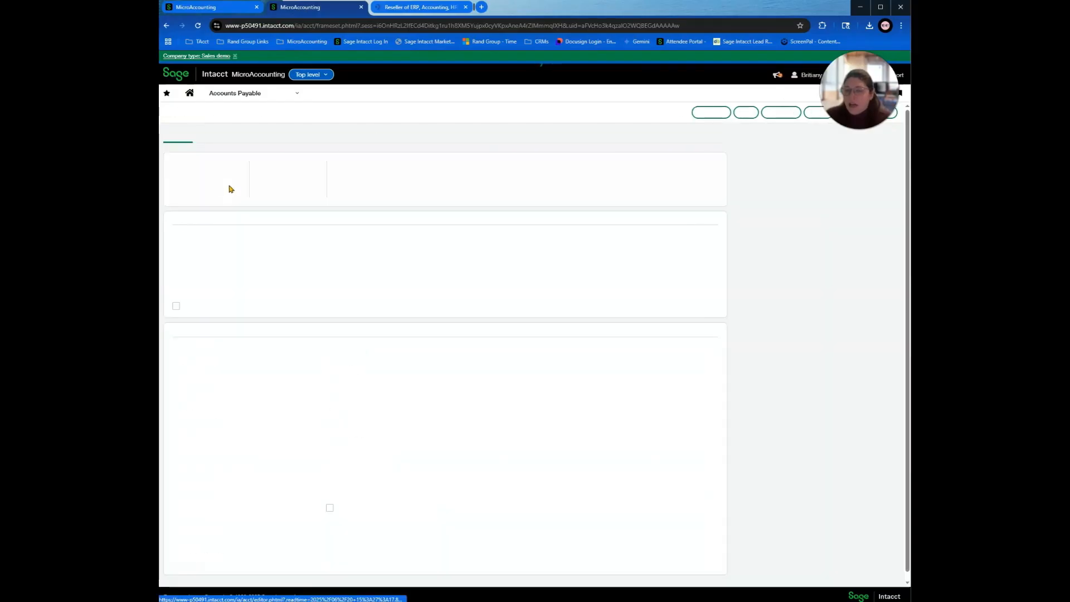
{"action": "left_click", "coordinate": [227, 11]}
{"action": "left_click_drag", "start_coordinate": [203, 195], "coordinate": [253, 197]}
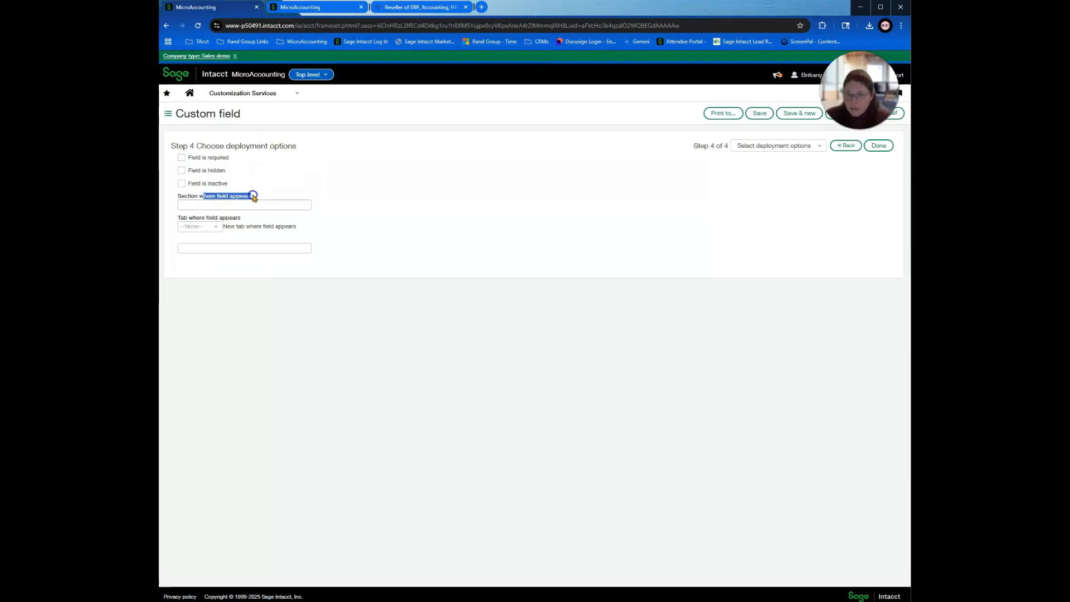
{"action": "left_click_drag", "start_coordinate": [192, 217], "coordinate": [239, 217]}
{"action": "left_click", "coordinate": [301, 9]}
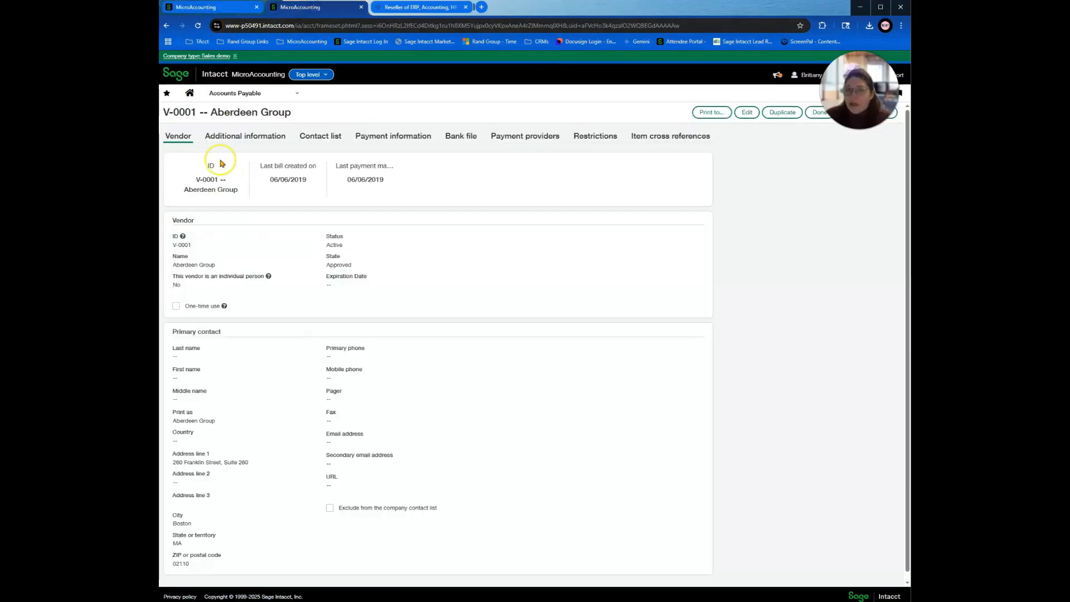
{"action": "left_click", "coordinate": [226, 138]}
{"action": "left_click", "coordinate": [320, 137]}
{"action": "left_click", "coordinate": [365, 137]}
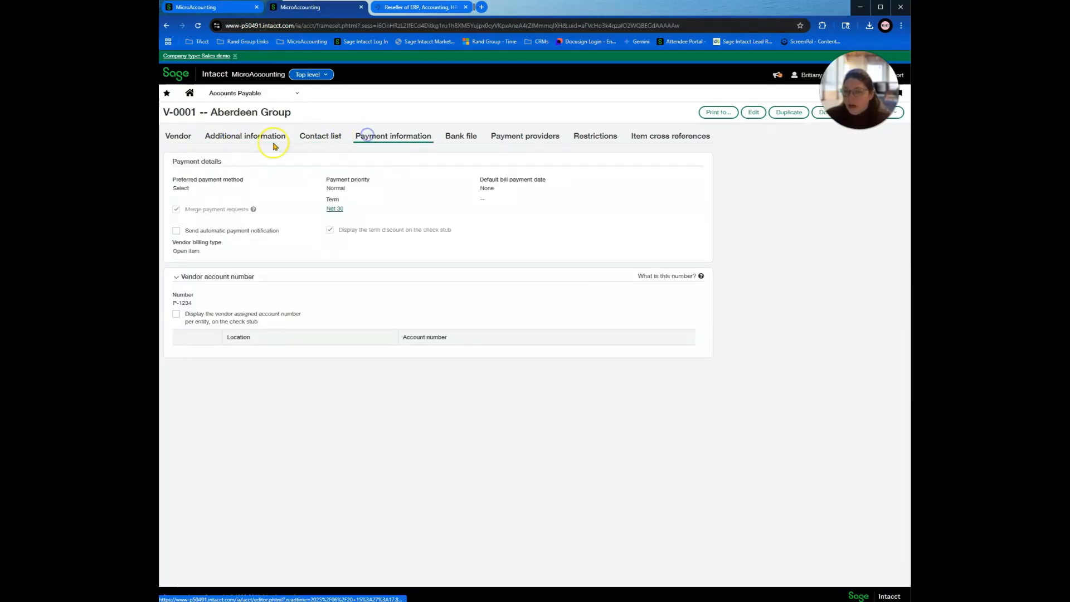
{"action": "left_click", "coordinate": [305, 136]}
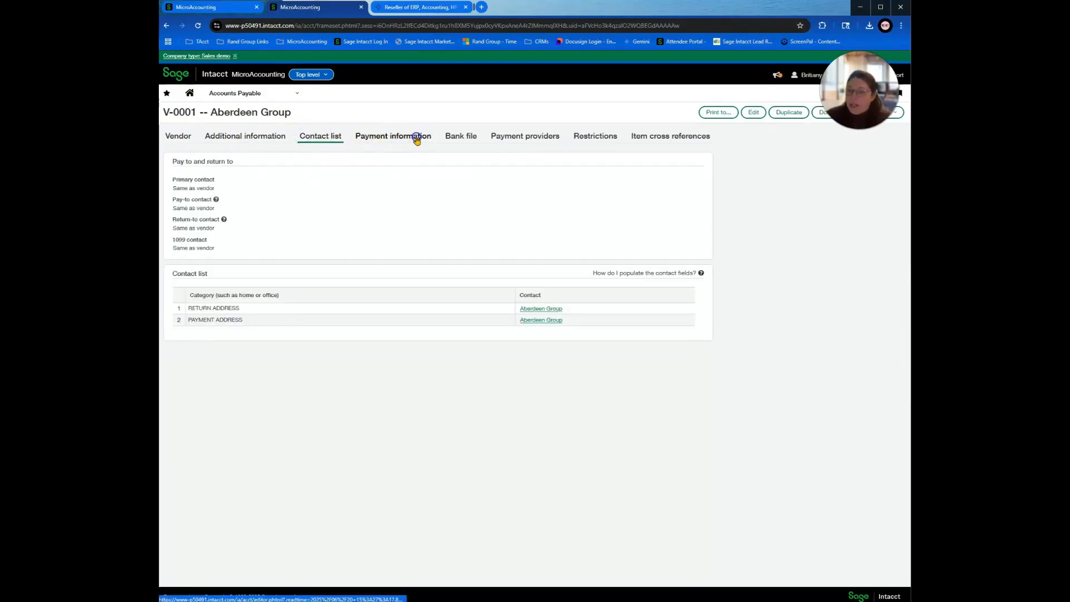
{"action": "left_click", "coordinate": [417, 136]}
{"action": "left_click", "coordinate": [173, 137]}
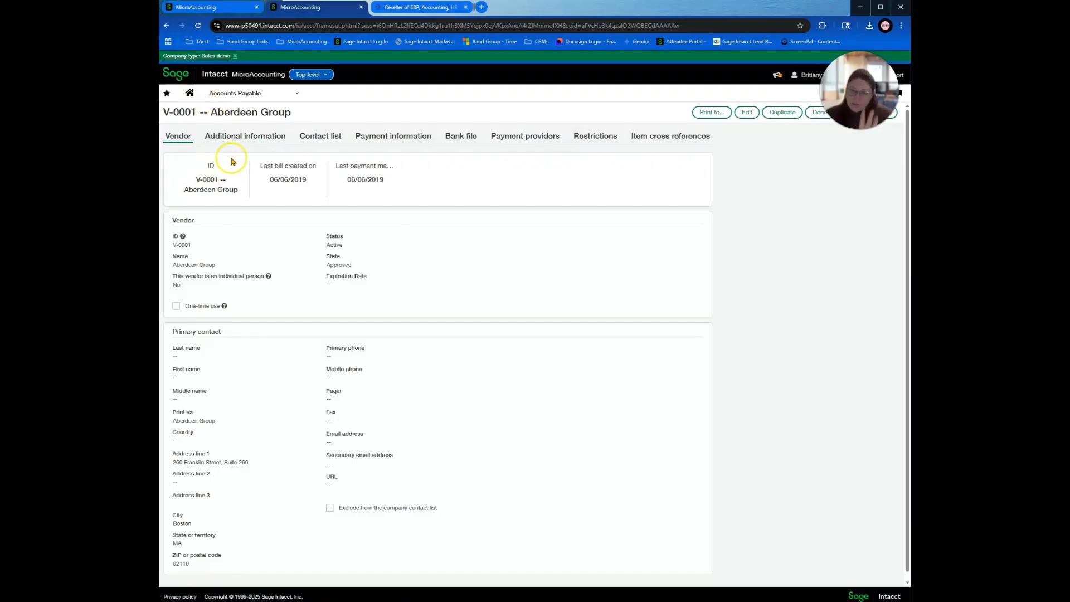
Set the tab where the custom field appears to Vendor in the deployment options.
{"action": "left_click", "coordinate": [210, 7]}
{"action": "left_click", "coordinate": [213, 227]}
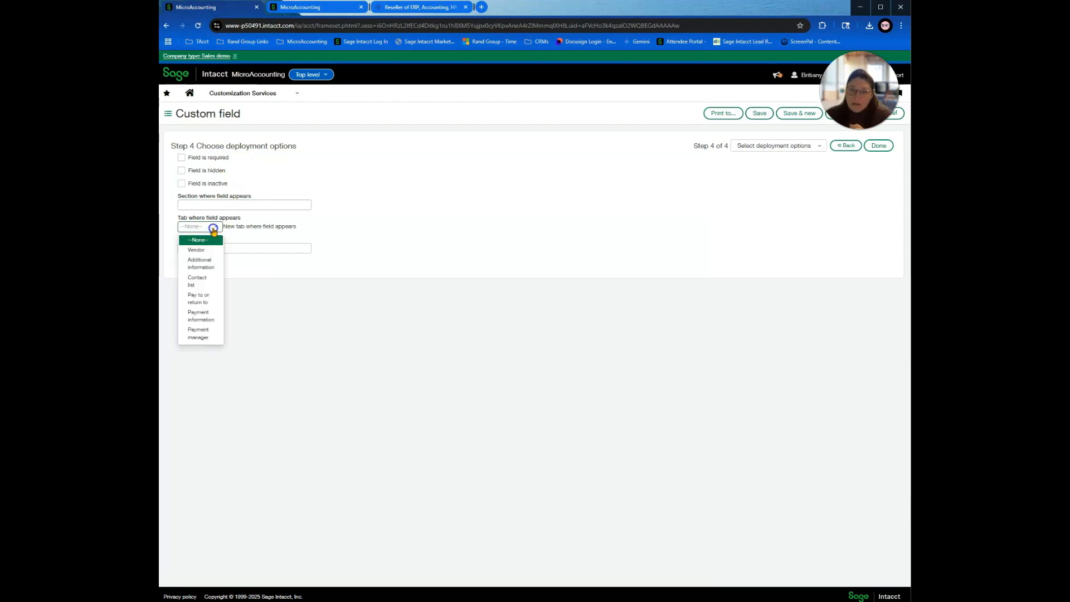
{"action": "left_click", "coordinate": [209, 249]}
Check the section name on the vendor record, enter Primary Contact as the section where the field appears, and finish the custom field.
{"action": "left_click", "coordinate": [270, 202]}
{"action": "left_click", "coordinate": [285, 7]}
{"action": "left_click_drag", "start_coordinate": [173, 332], "coordinate": [229, 329]}
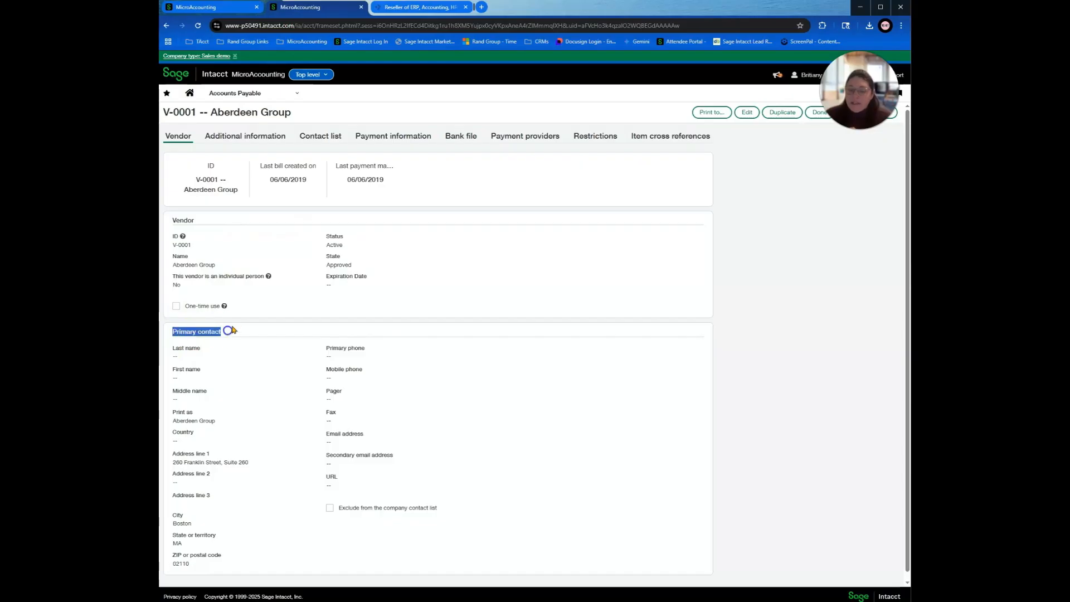
{"action": "left_click", "coordinate": [227, 12]}
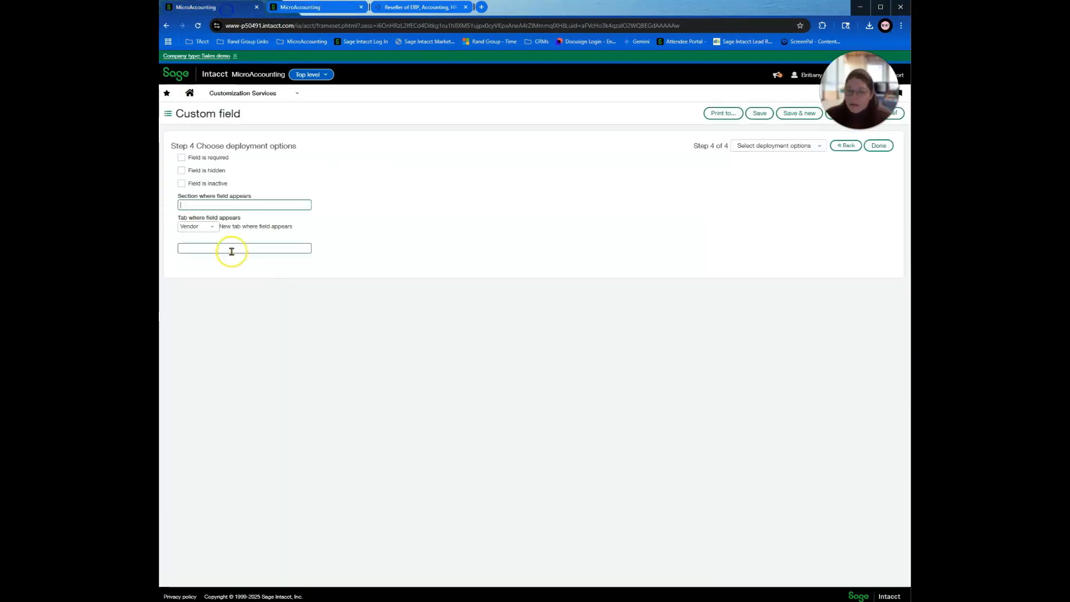
{"action": "left_click", "coordinate": [207, 203]}
{"action": "type", "text": "Primary Contra"}
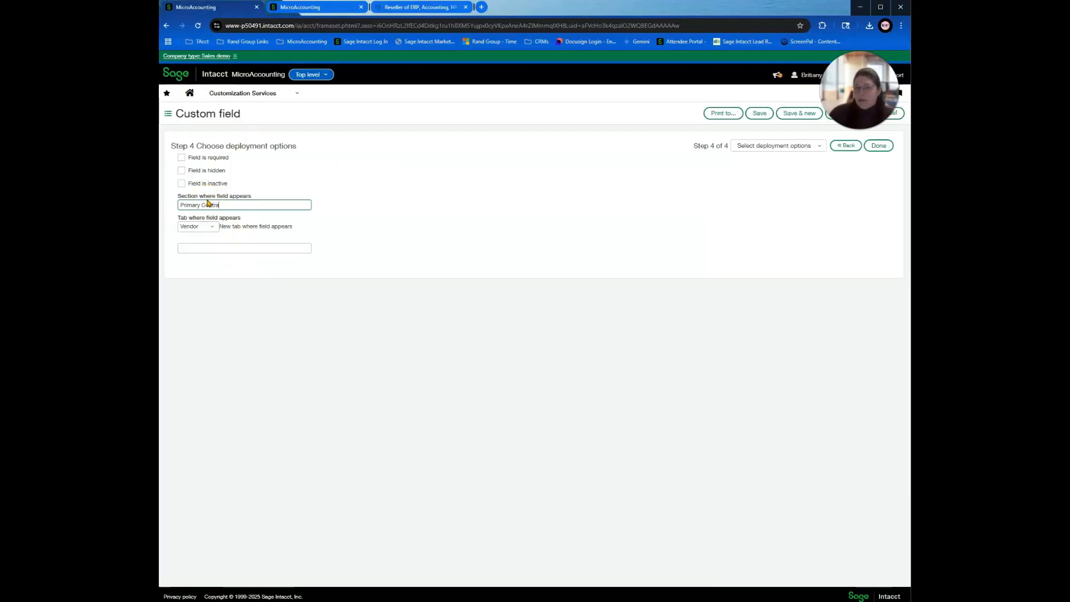
{"action": "key", "text": "BackSpace"}
{"action": "key", "text": "BackSpace"}
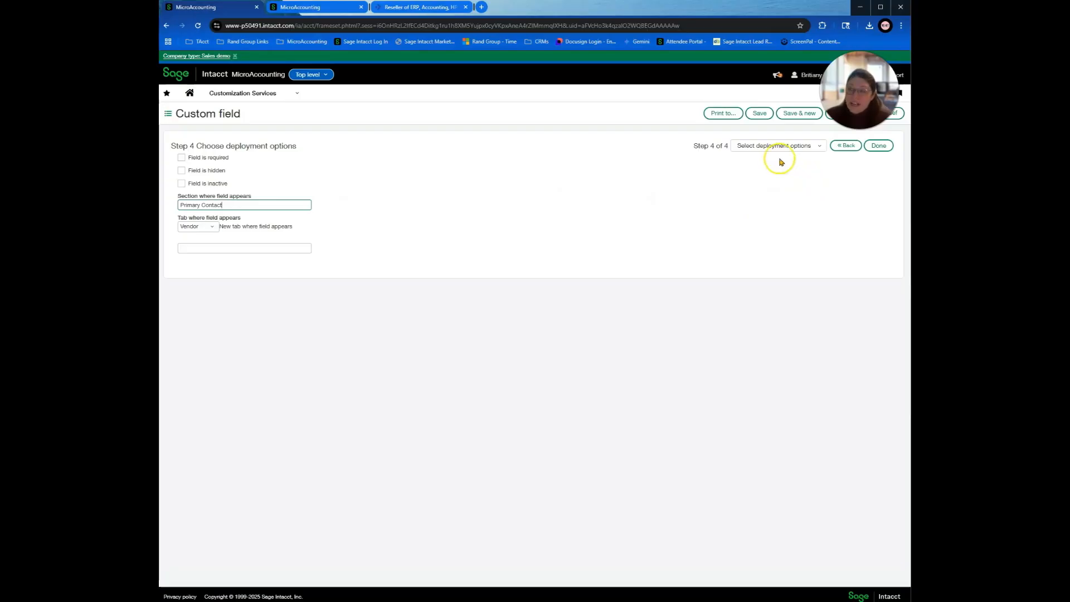
{"action": "left_click", "coordinate": [878, 146]}
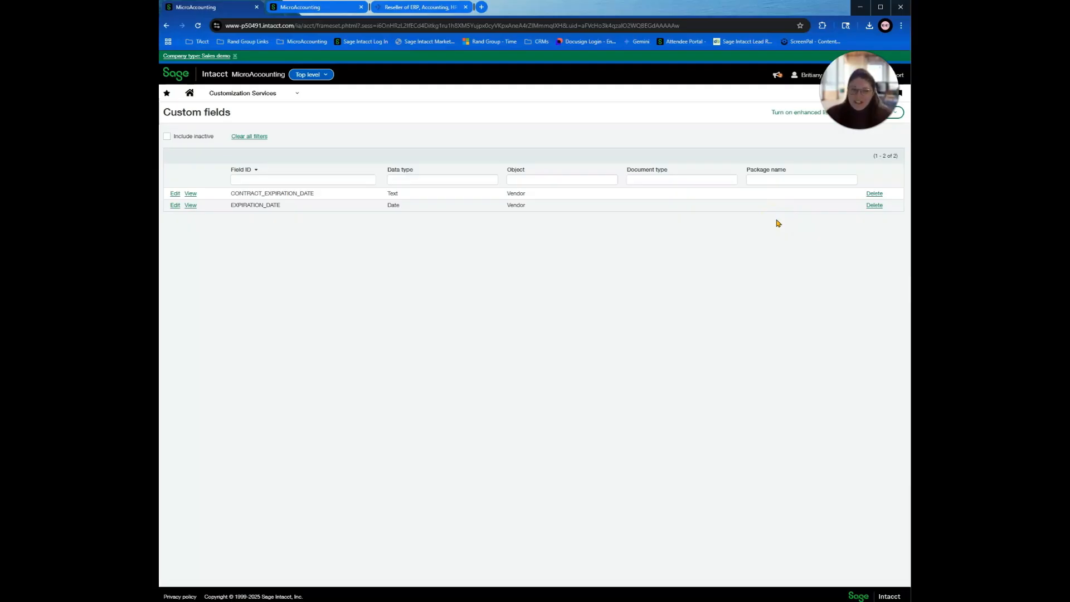
{"action": "left_click_drag", "start_coordinate": [176, 112], "coordinate": [230, 113]}
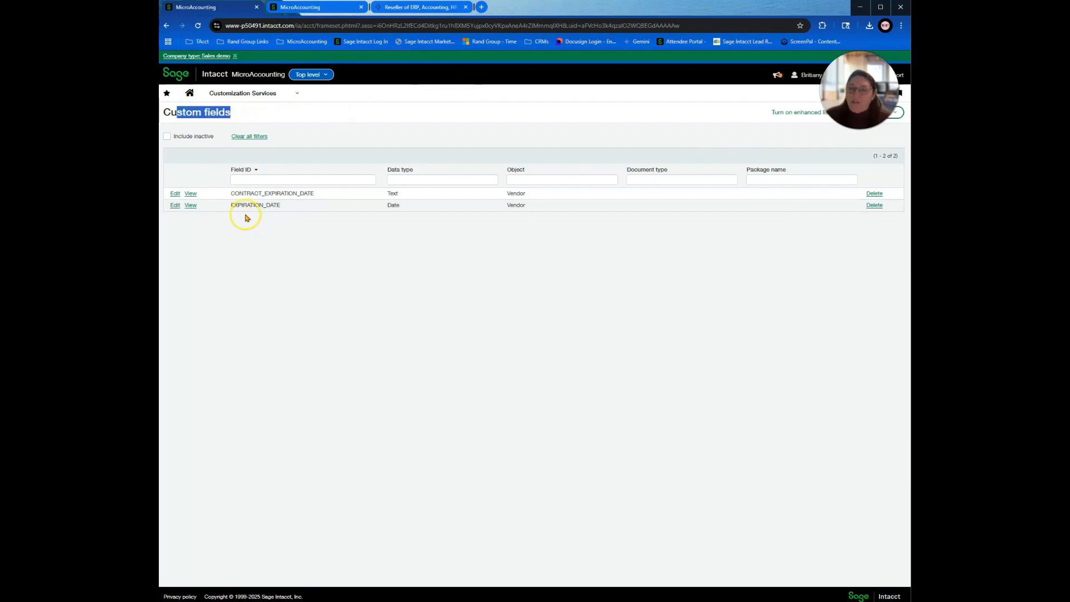
{"action": "left_click_drag", "start_coordinate": [233, 193], "coordinate": [310, 192]}
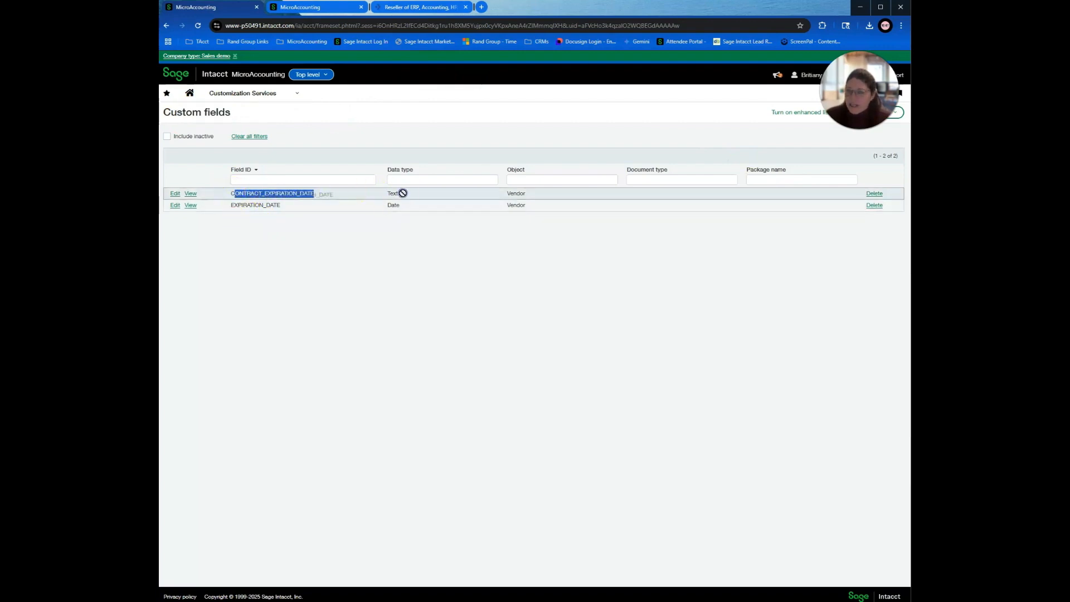
{"action": "left_click_drag", "start_coordinate": [507, 193], "coordinate": [533, 191]}
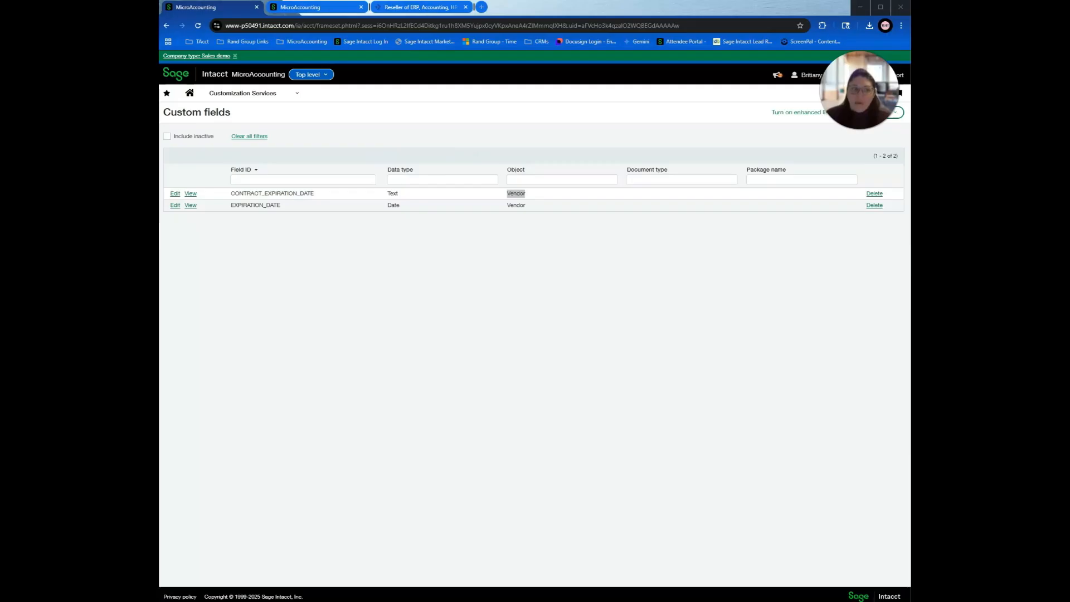
Open the Aberdeen Group vendor from Accounts Payable and check the Primary contact section for the Contract Expiration Date field.
{"action": "left_click", "coordinate": [251, 94]}
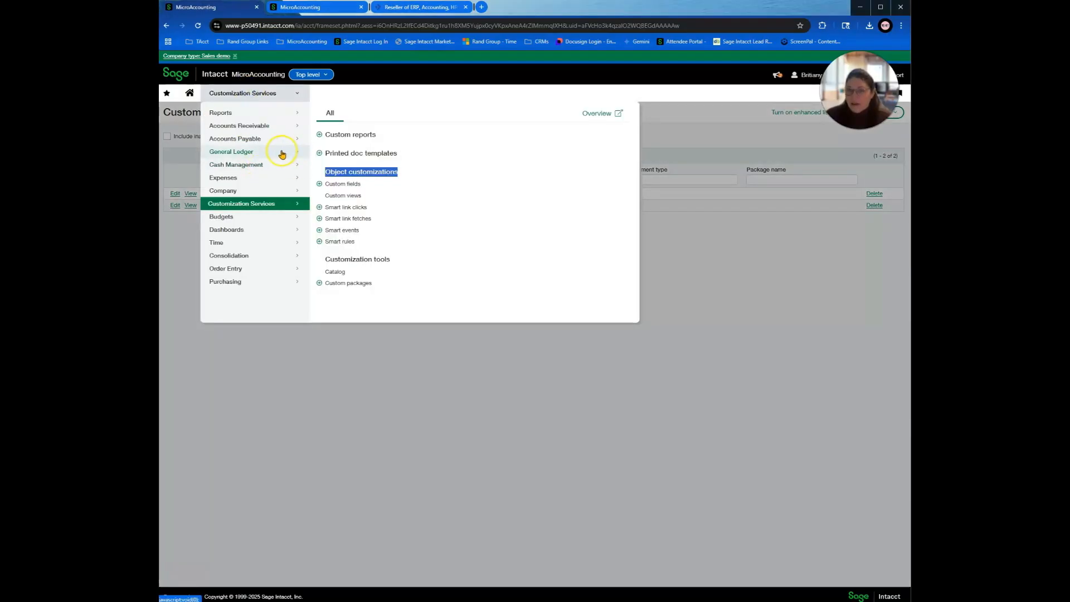
{"action": "left_click", "coordinate": [266, 138]}
{"action": "left_click", "coordinate": [336, 134]}
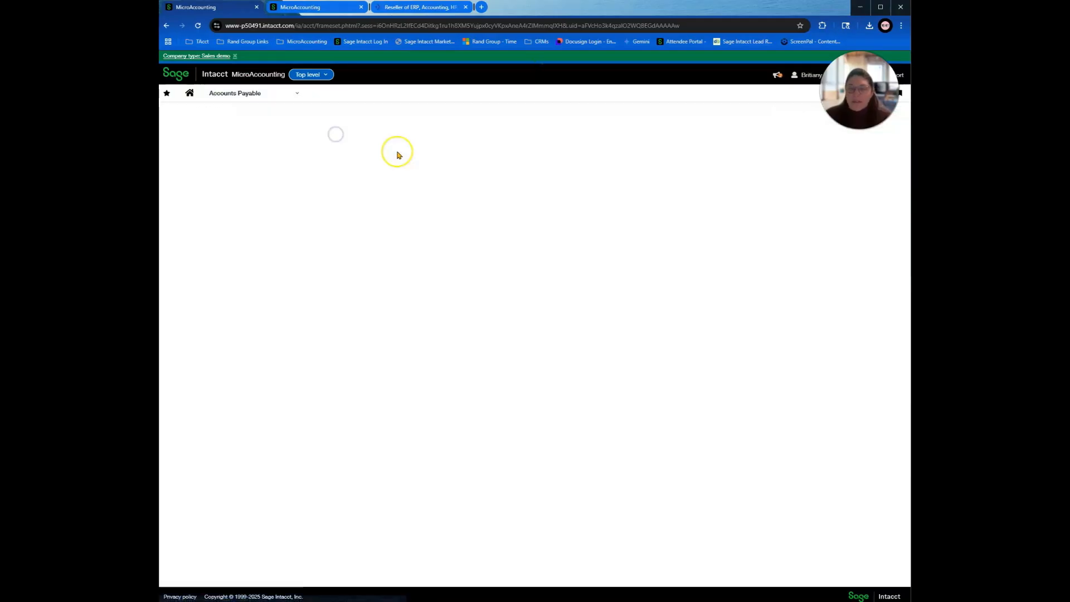
{"action": "left_click", "coordinate": [214, 194]}
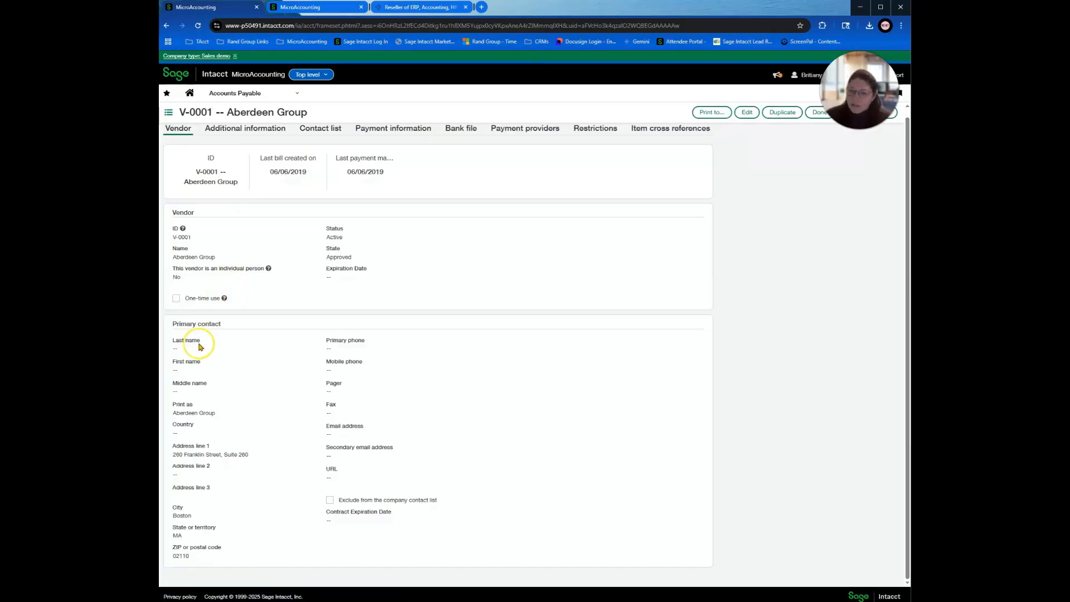
{"action": "left_click_drag", "start_coordinate": [171, 323], "coordinate": [223, 328]}
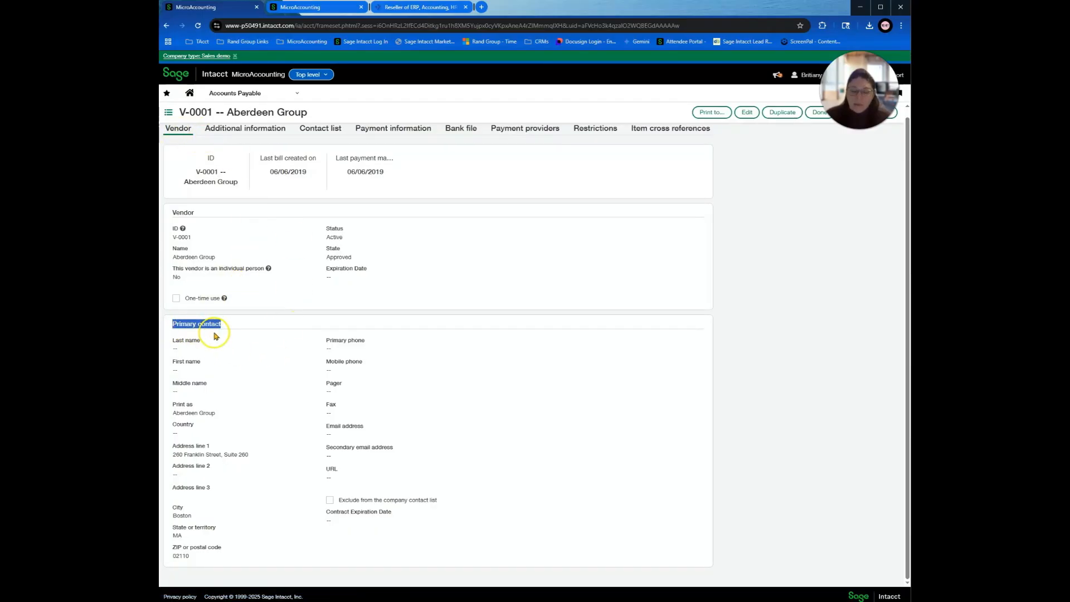
{"action": "left_click_drag", "start_coordinate": [326, 511], "coordinate": [398, 514]}
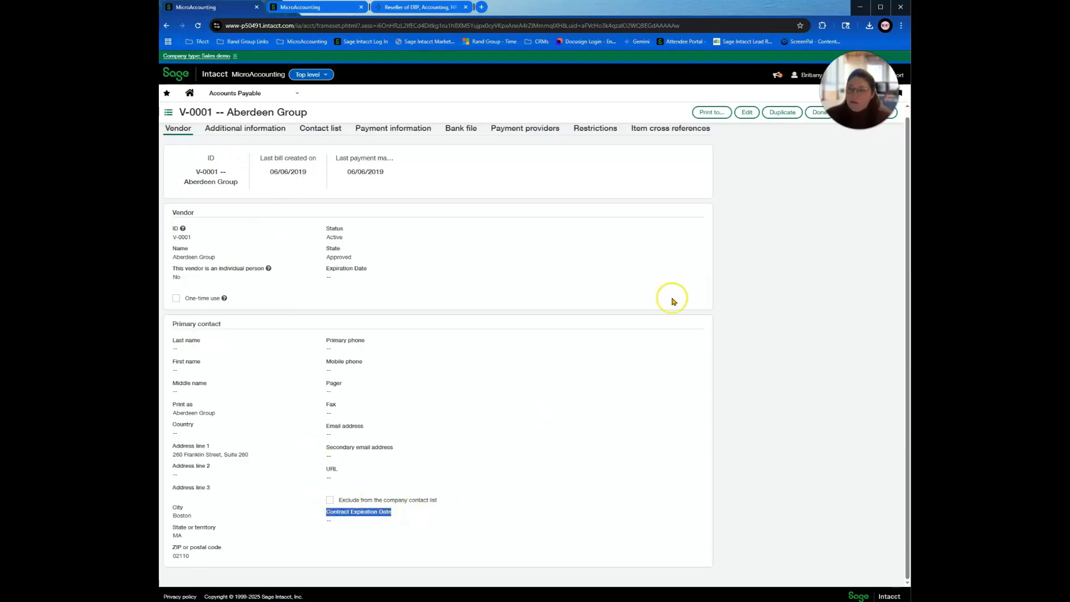
Edit the Aberdeen Group vendor, enter "test test test" as the Contract Expiration Date, save, and reopen the record to check the entry.
{"action": "left_click", "coordinate": [744, 112]}
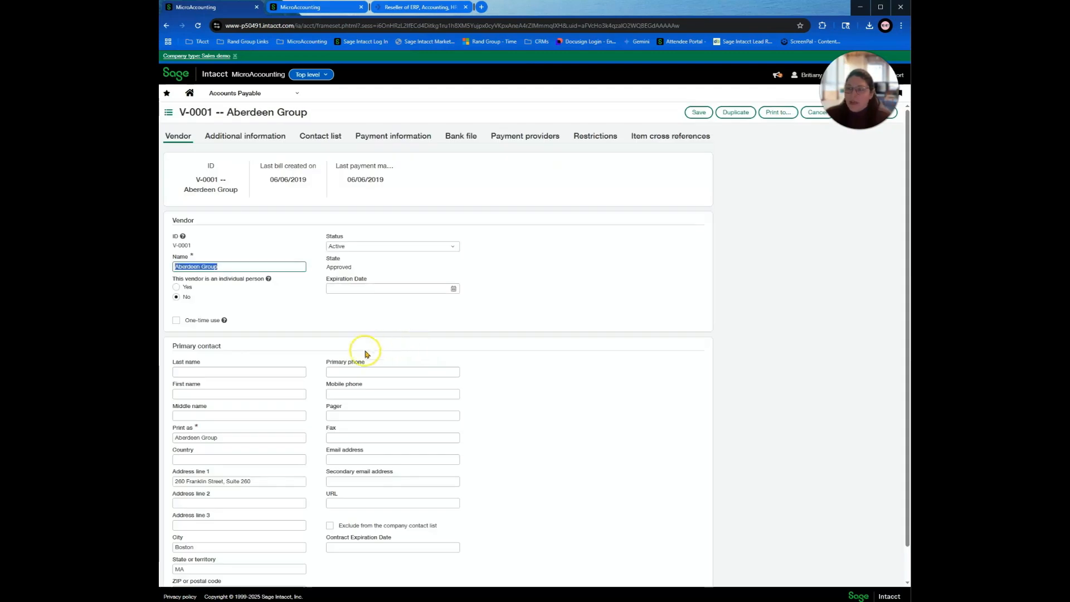
{"action": "scroll", "coordinate": [365, 359], "scroll_direction": "down", "scroll_amount": 1}
{"action": "left_click", "coordinate": [373, 510]}
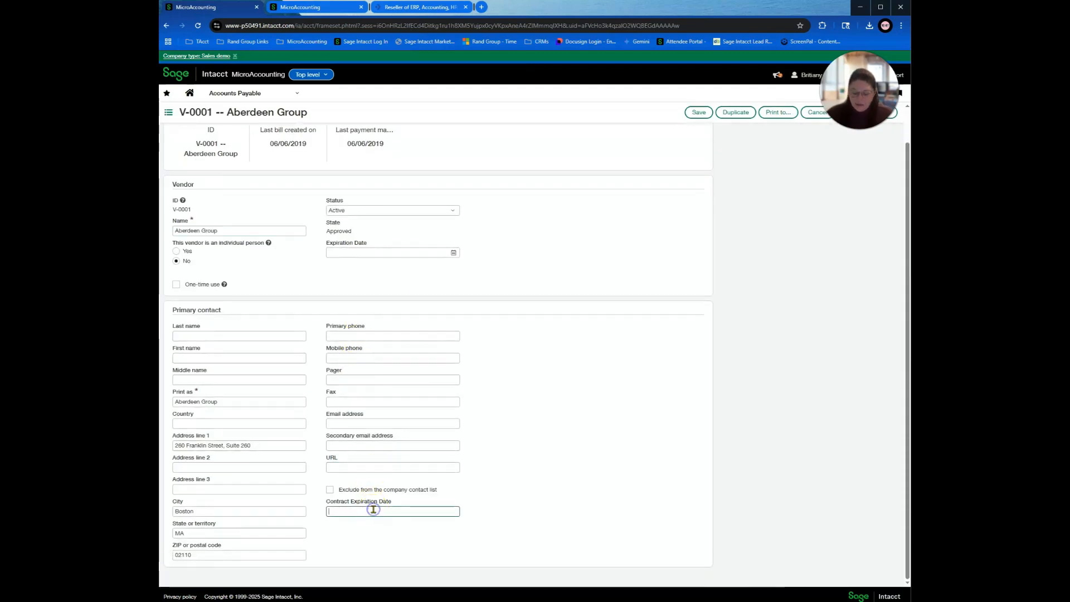
{"action": "type", "text": "test test test"}
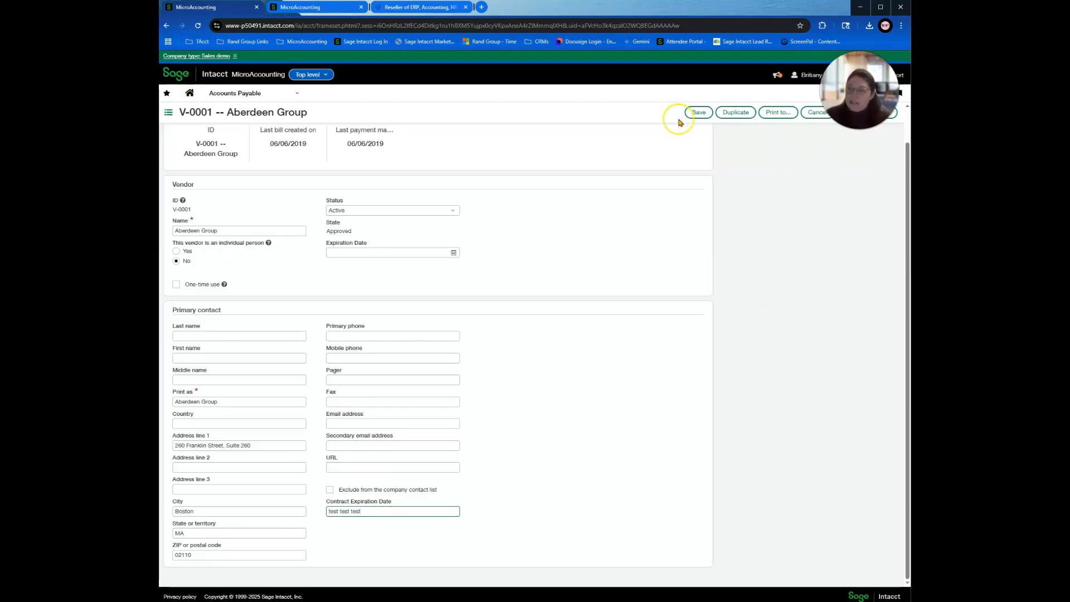
{"action": "left_click", "coordinate": [696, 112]}
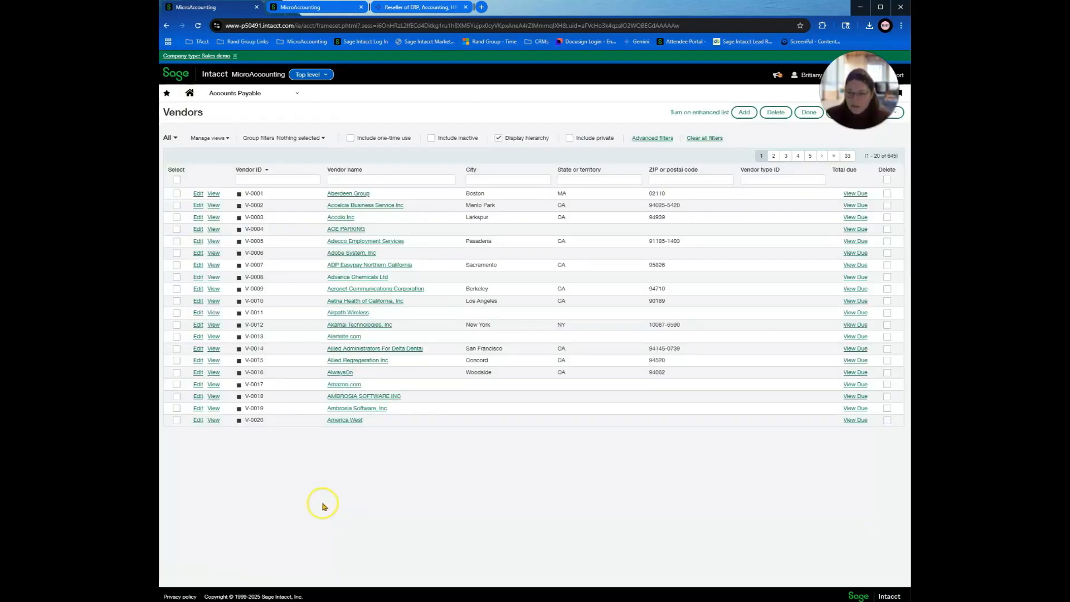
{"action": "left_click", "coordinate": [213, 194]}
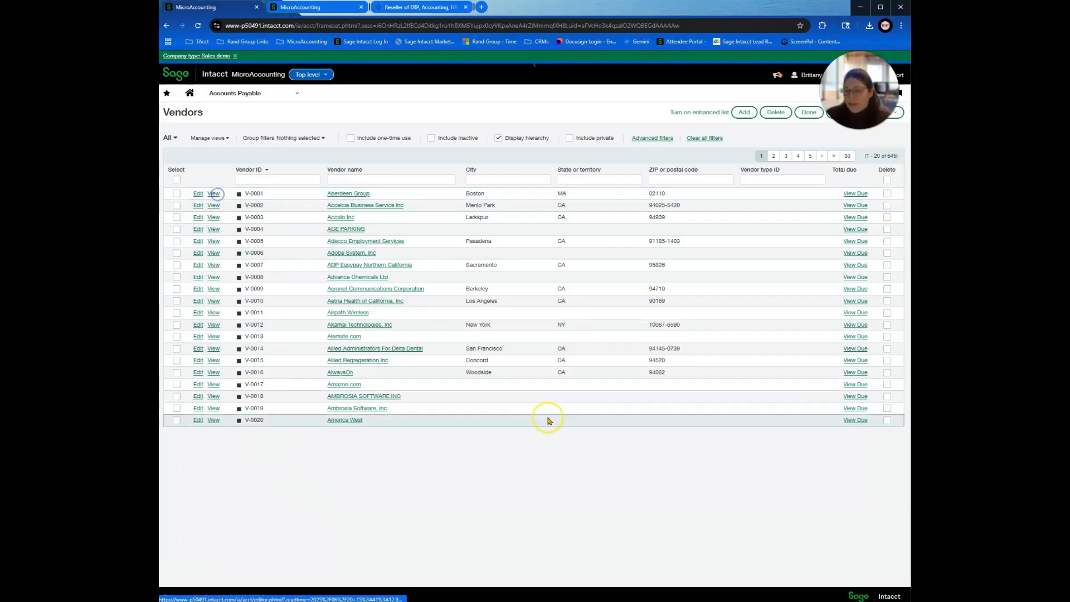
{"action": "left_click_drag", "start_coordinate": [353, 525], "coordinate": [362, 531]}
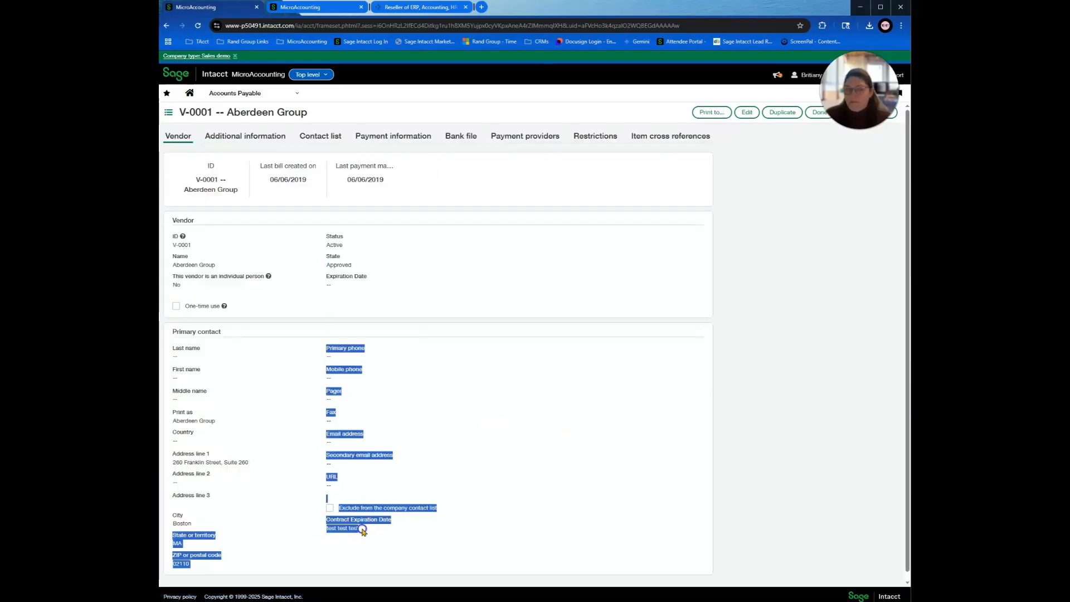